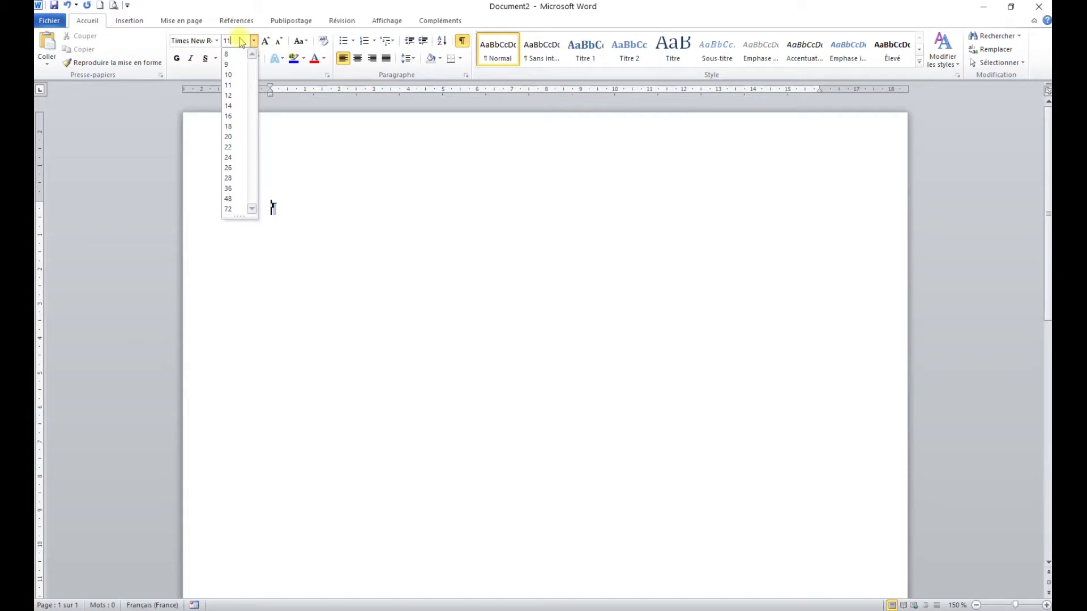
Step: Set the font size to 13
{"action": "left_click", "coordinate": [231, 41]}
{"action": "type", "text": "13"}
{"action": "key", "text": "Return"}
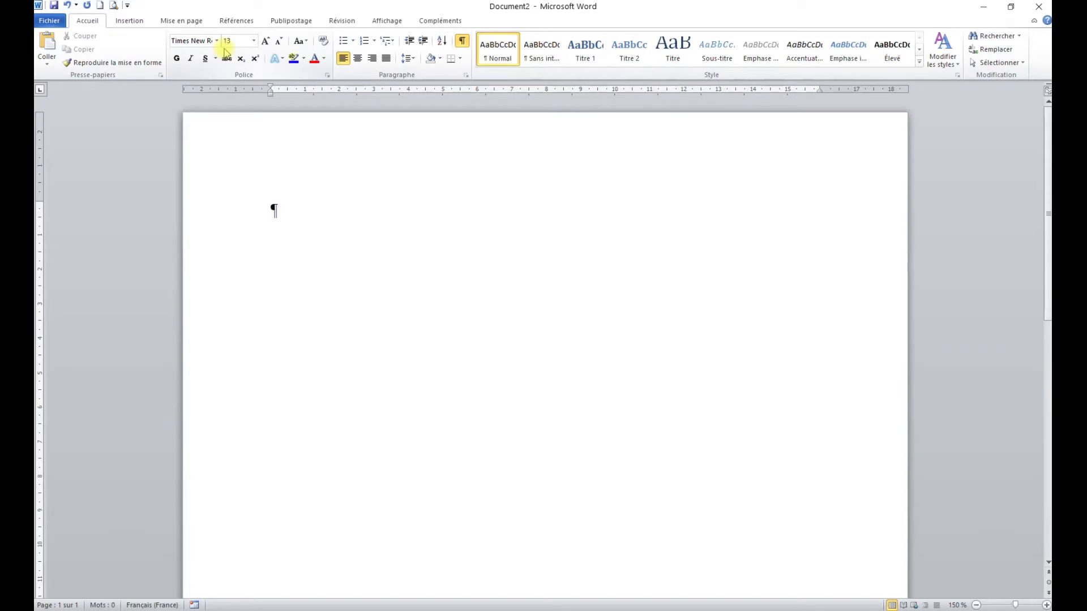
Step: Set custom page margins of 2,5 cm on all four sides of the document
{"action": "left_click", "coordinate": [184, 23]}
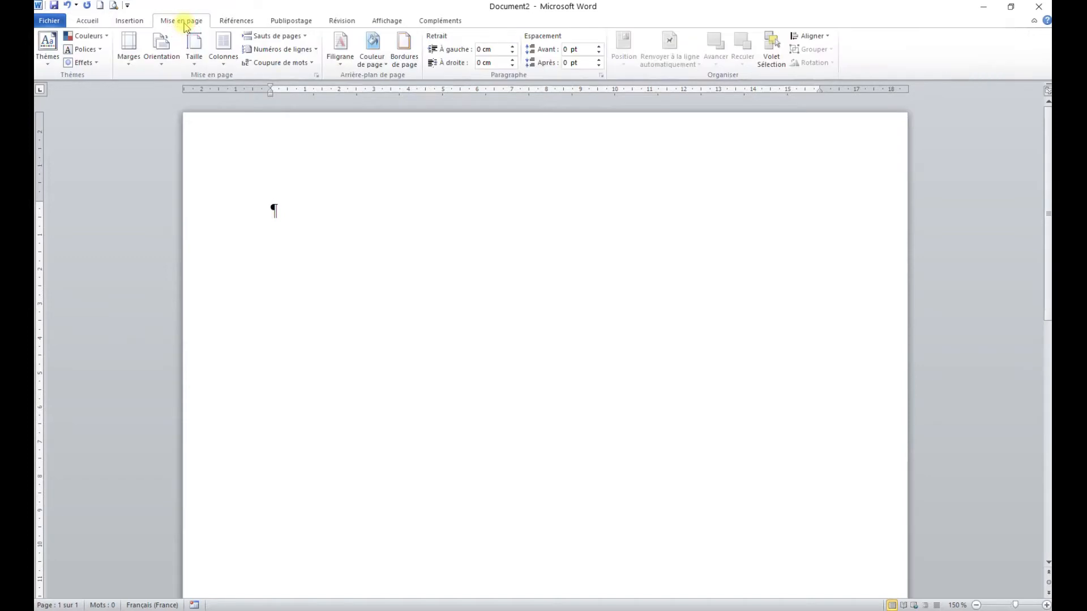
{"action": "left_click", "coordinate": [134, 63]}
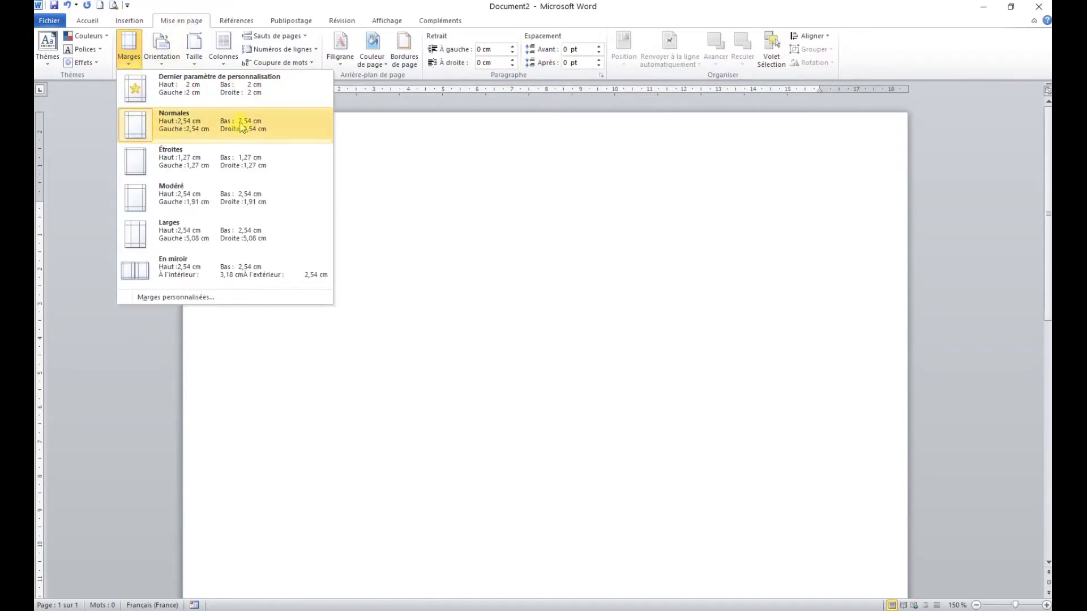
{"action": "left_click", "coordinate": [214, 298]}
{"action": "left_click", "coordinate": [479, 189]}
{"action": "left_click_drag", "start_coordinate": [478, 189], "coordinate": [502, 193]}
{"action": "key", "text": "BackSpace"}
{"action": "key", "text": "Tab"}
{"action": "type", "text": "2,5"}
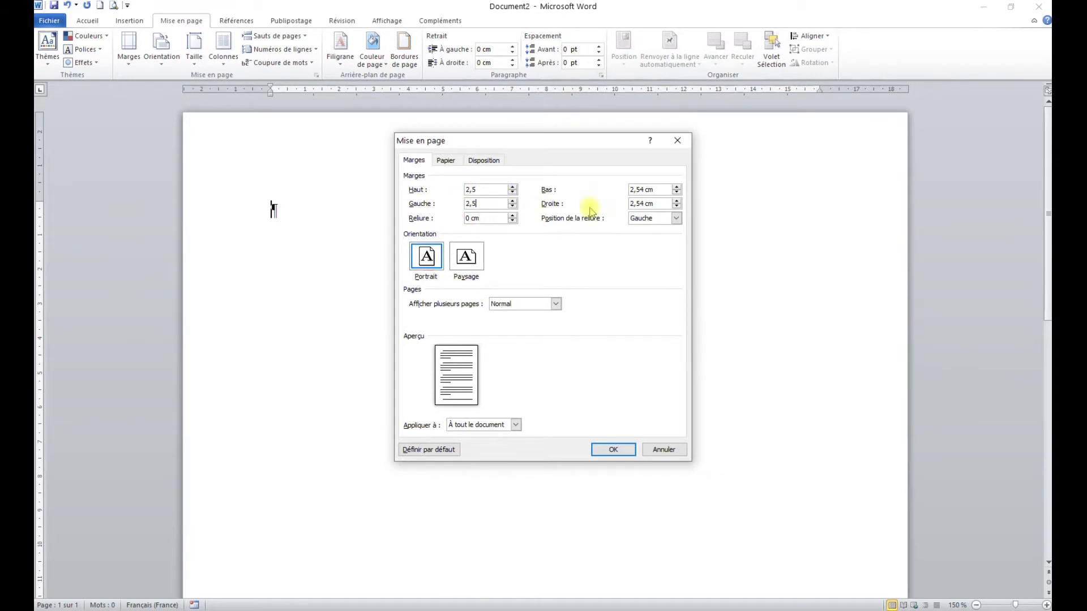
{"action": "left_click_drag", "start_coordinate": [641, 189], "coordinate": [659, 204]}
{"action": "key", "text": "BackSpace"}
{"action": "key", "text": "BackSpace"}
{"action": "left_click", "coordinate": [623, 448]}
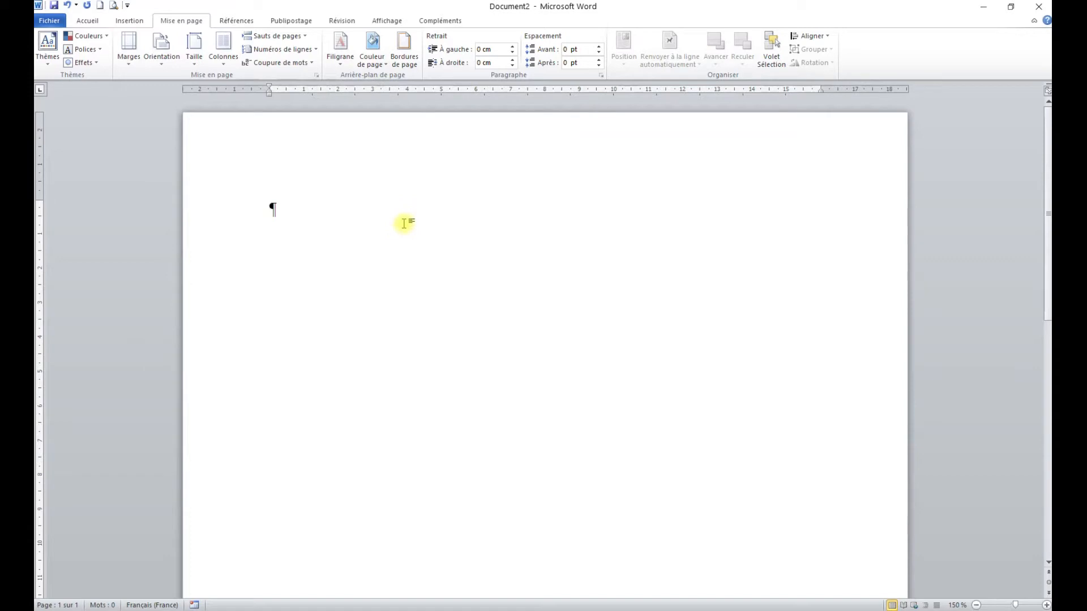
Step: Leave one empty line at the start of the page and insert a table with 3 columns and 6 rows
{"action": "key", "text": "Return"}
{"action": "left_click", "coordinate": [134, 21]}
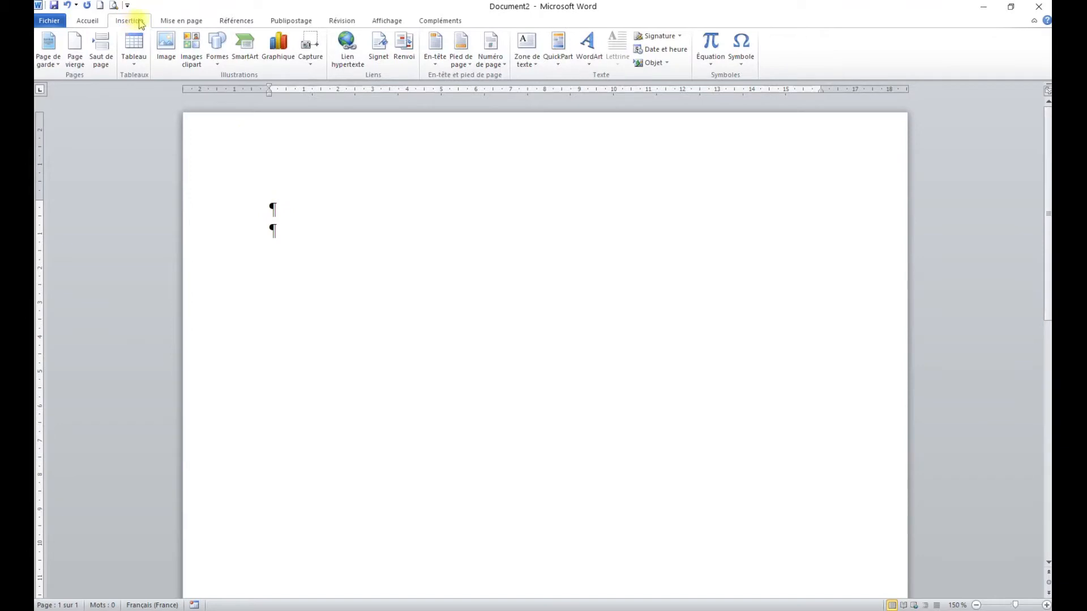
{"action": "left_click", "coordinate": [135, 56]}
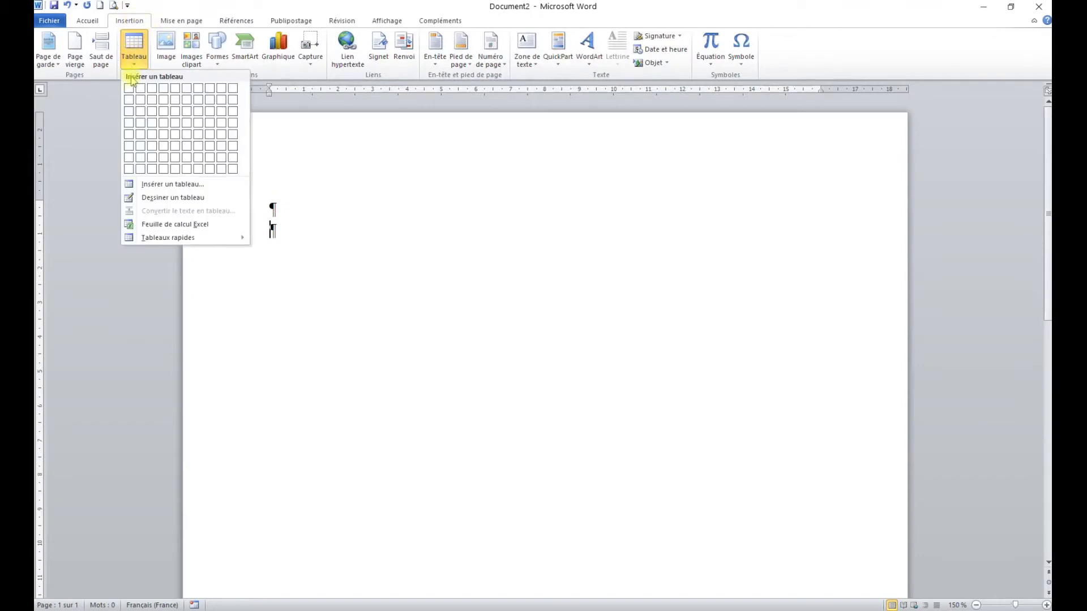
{"action": "left_click", "coordinate": [156, 146]}
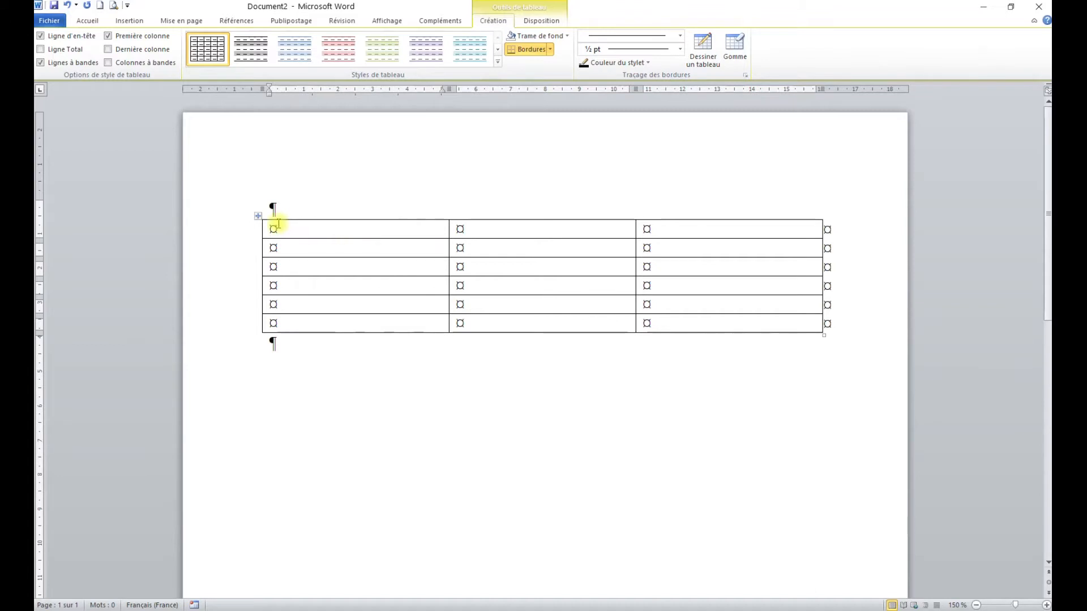
Step: Center the whole table horizontally between the page margins
{"action": "right_click", "coordinate": [304, 229]}
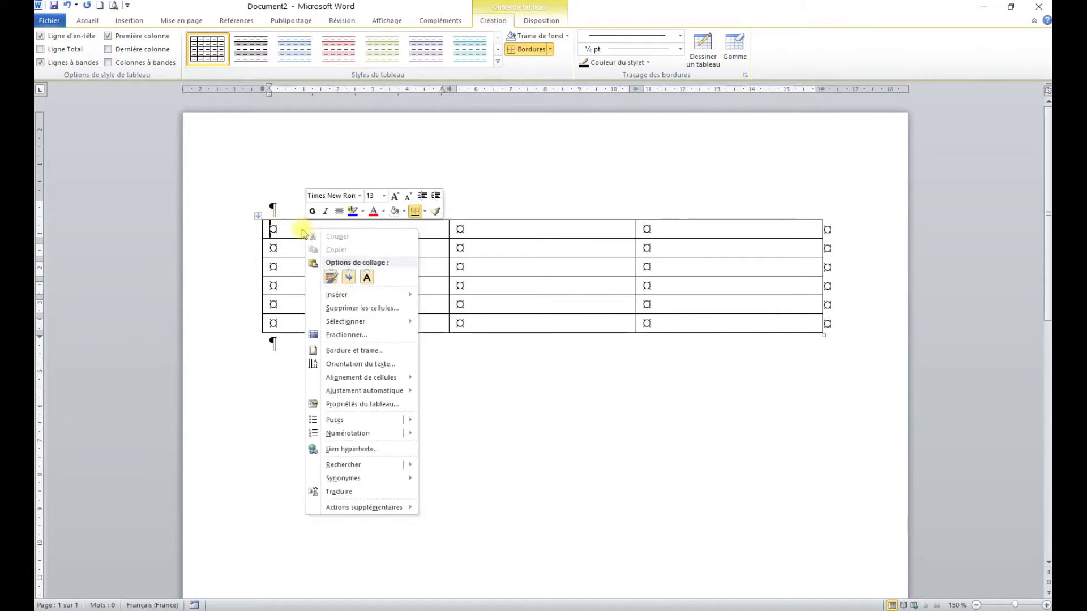
{"action": "left_click", "coordinate": [258, 215]}
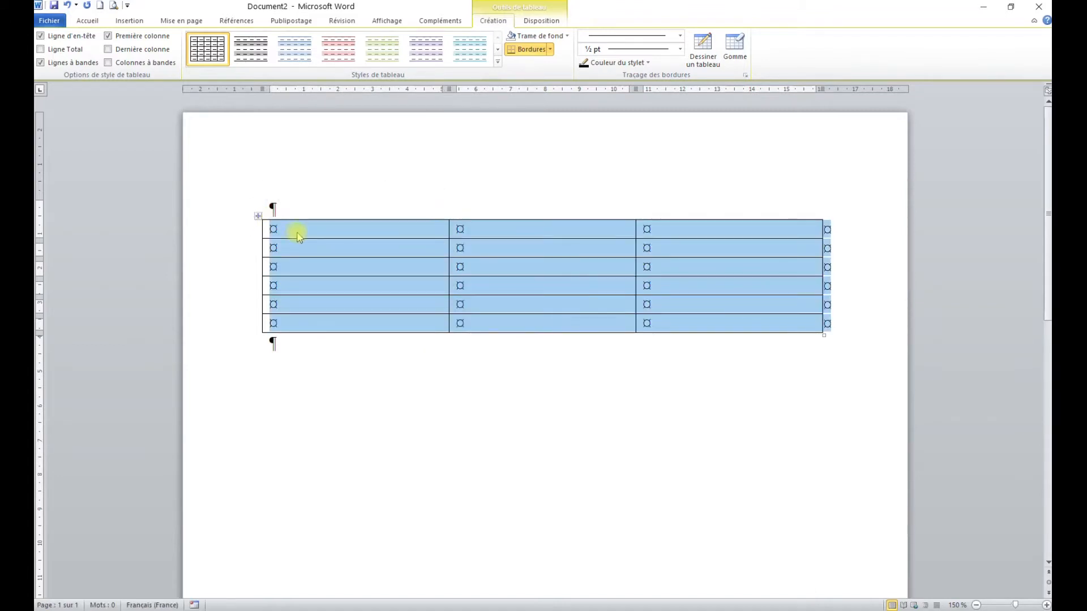
{"action": "right_click", "coordinate": [297, 236]}
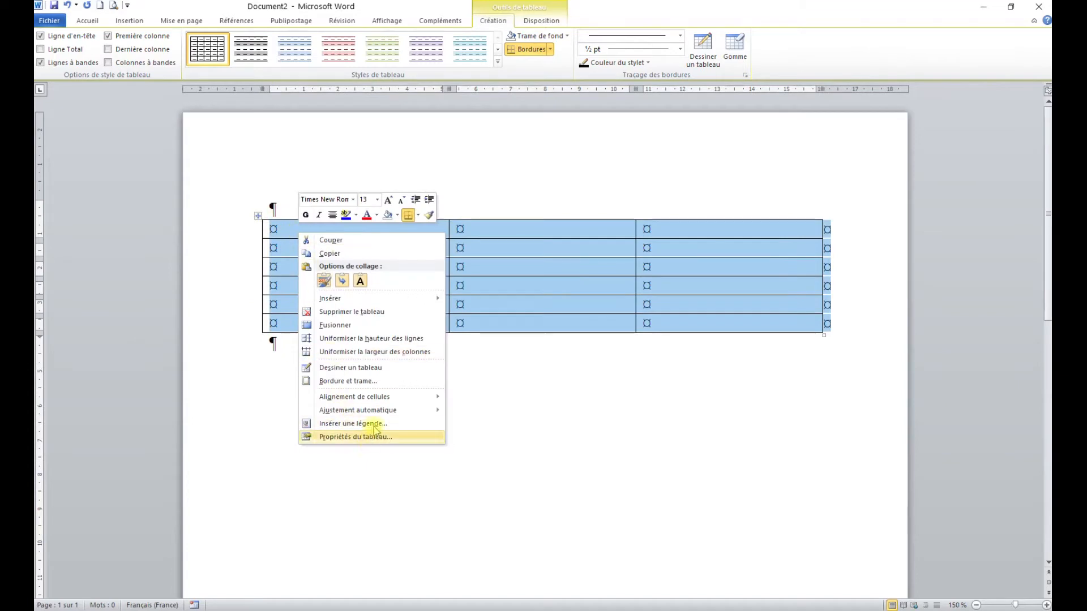
{"action": "left_click", "coordinate": [532, 247]}
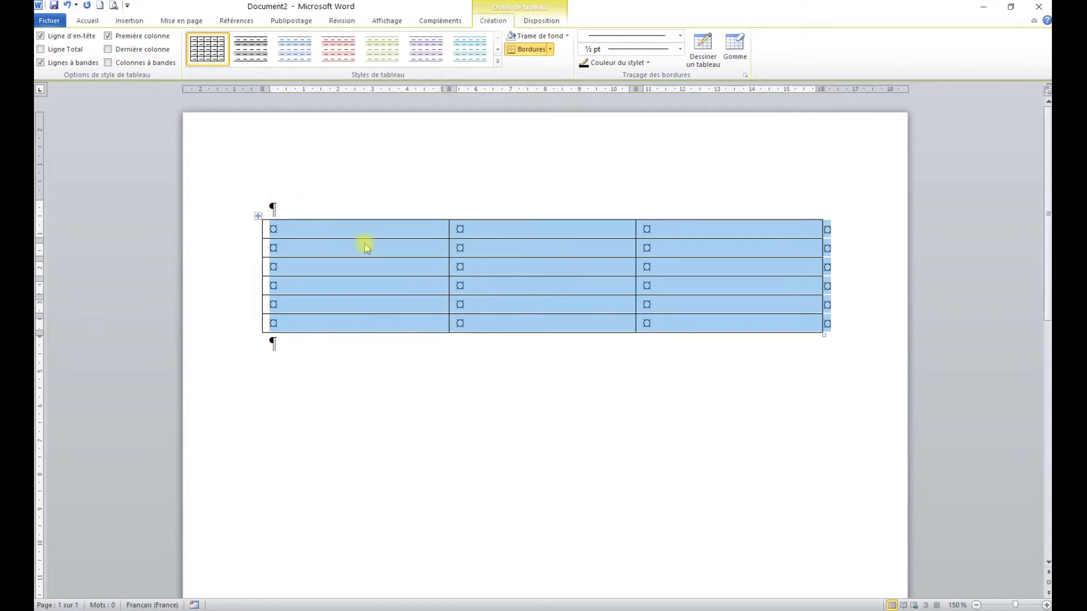
{"action": "left_click", "coordinate": [88, 22]}
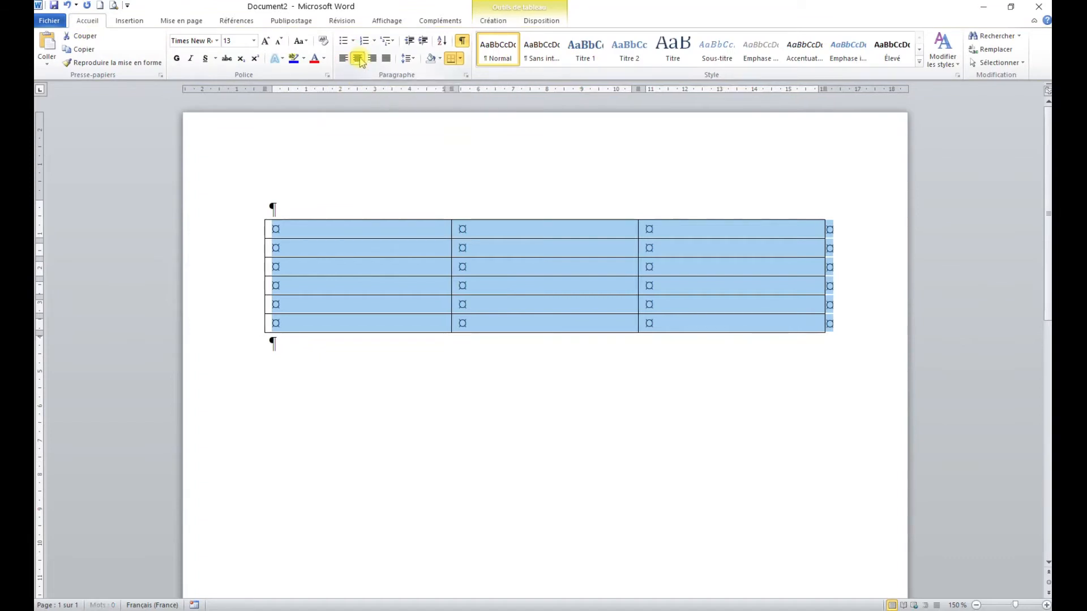
{"action": "left_click", "coordinate": [356, 231]}
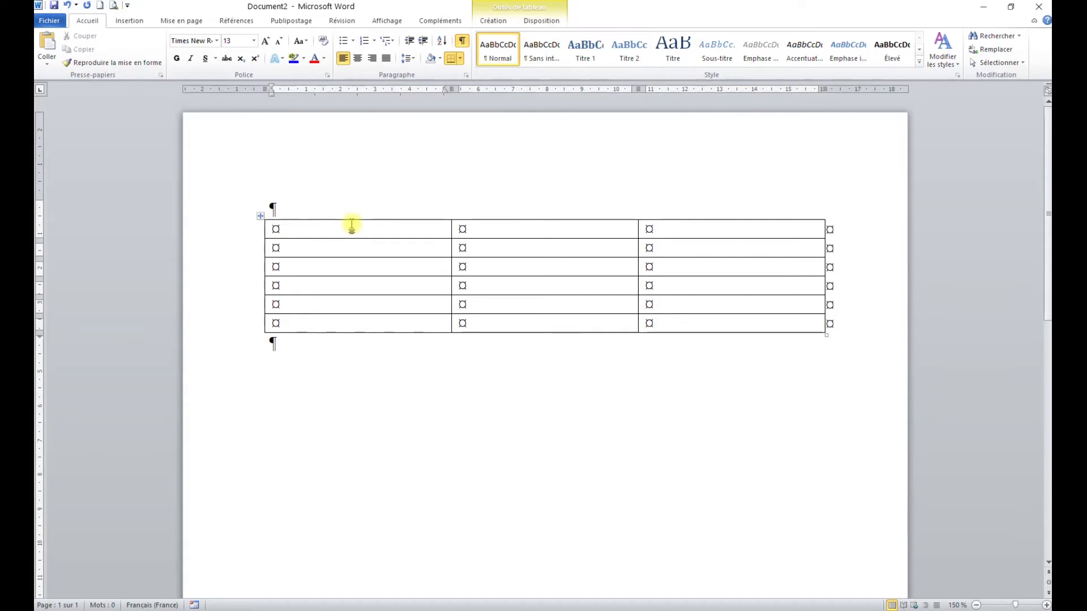
Step: Open the properties of the whole table and clear the preferred width of columns 1 to 3
{"action": "left_click", "coordinate": [259, 218]}
{"action": "right_click", "coordinate": [366, 247]}
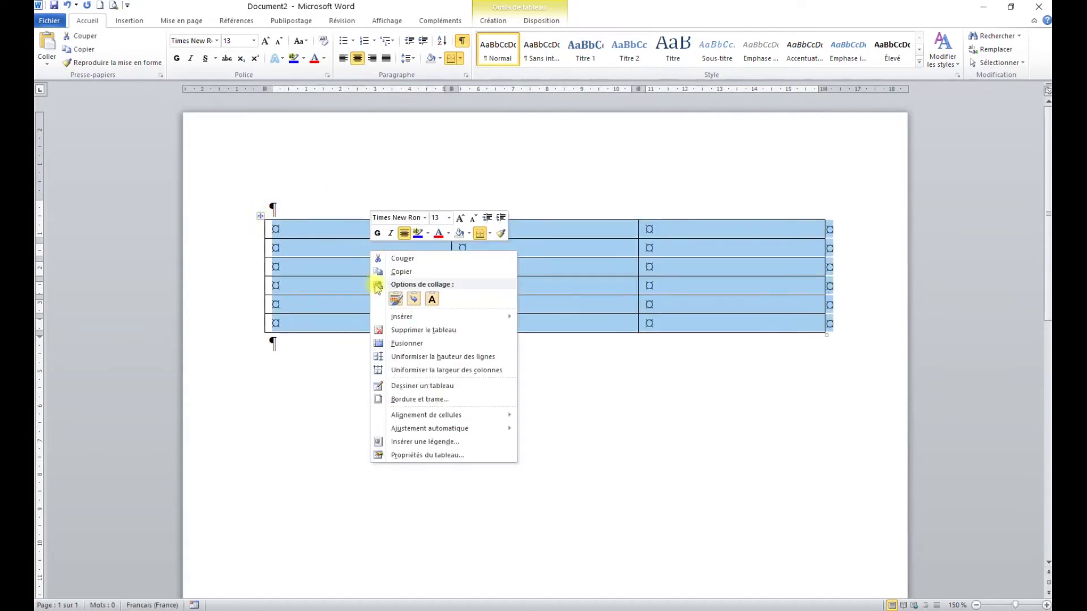
{"action": "left_click", "coordinate": [440, 456]}
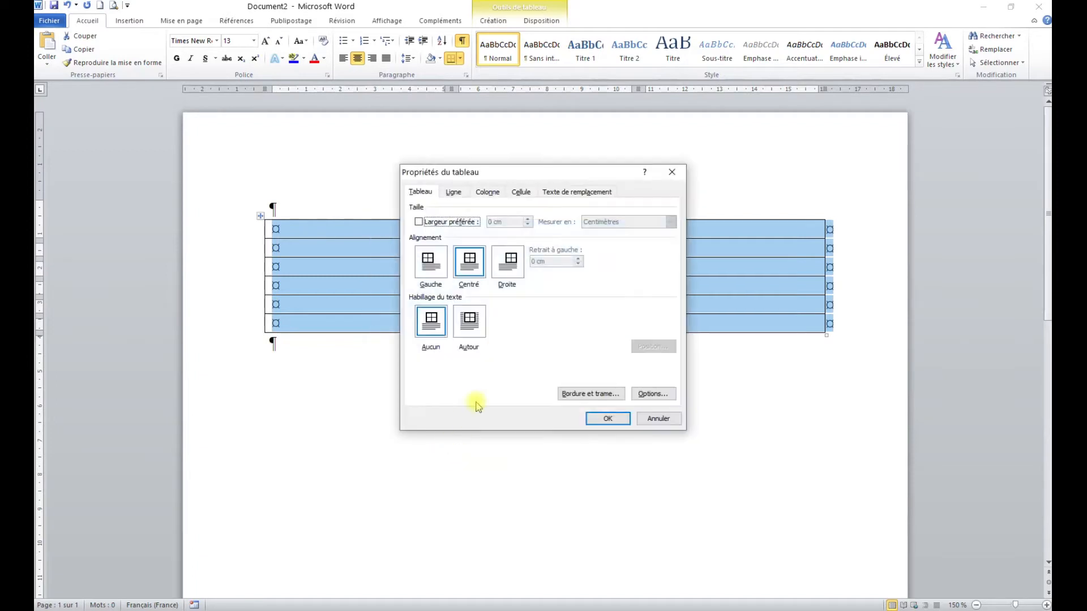
{"action": "left_click", "coordinate": [487, 192]}
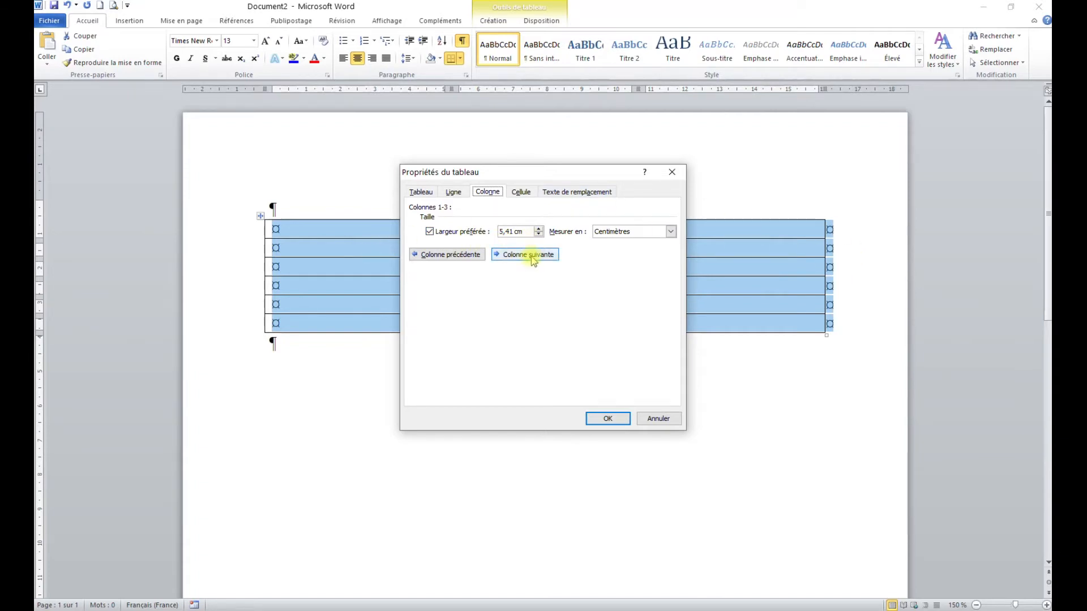
{"action": "left_click", "coordinate": [430, 230]}
Step: Enable a preferred width for column 1 and set it to 6 cm
{"action": "left_click", "coordinate": [541, 260]}
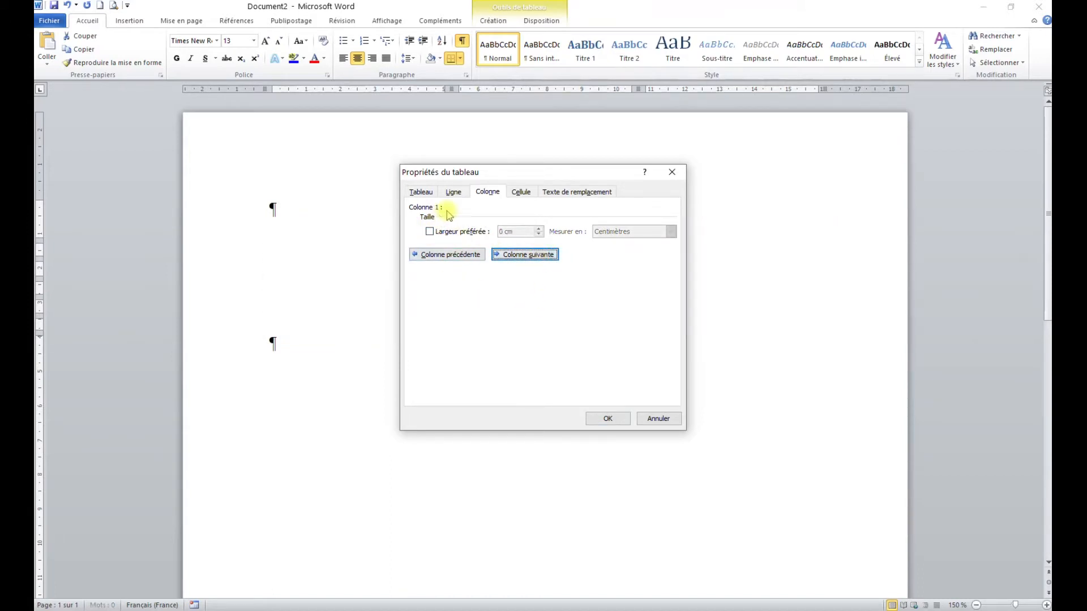
{"action": "mouse_move", "coordinate": [515, 171]}
{"action": "left_mouse_down"}
{"action": "mouse_move", "coordinate": [527, 299]}
{"action": "mouse_move", "coordinate": [508, 190]}
{"action": "left_mouse_up"}
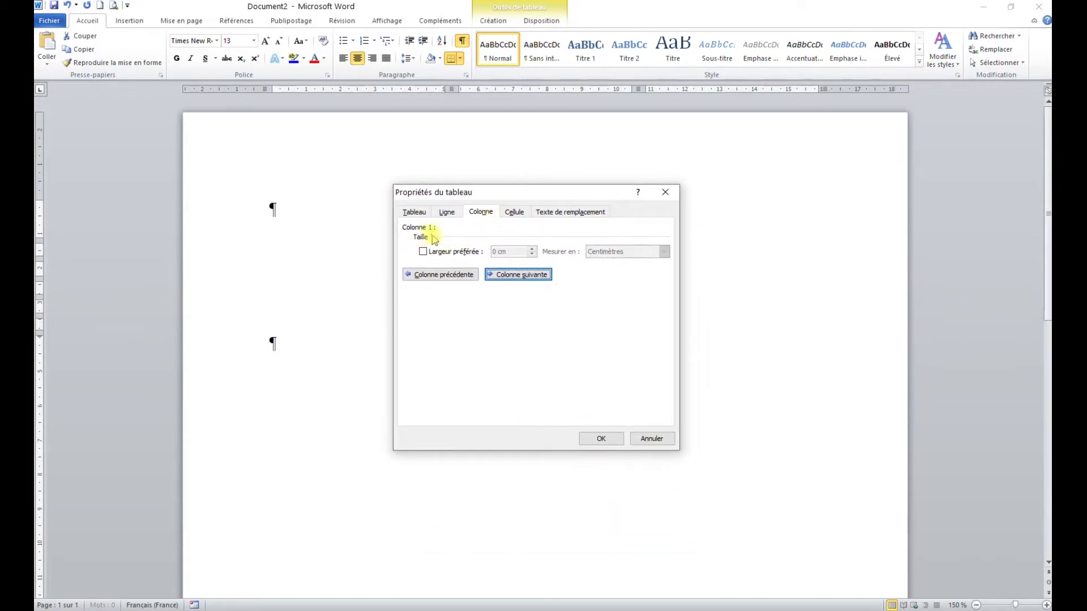
{"action": "left_click", "coordinate": [424, 252]}
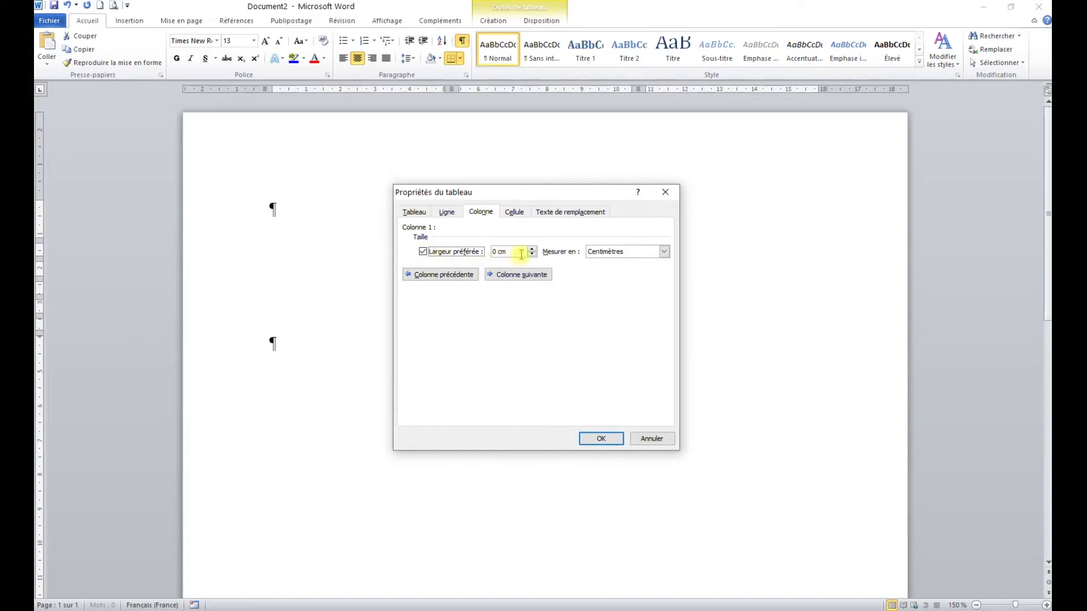
{"action": "left_click_drag", "start_coordinate": [502, 252], "coordinate": [472, 253]}
{"action": "type", "text": "6"}
Step: Enable a preferred width for column 2 and set it to 4 cm
{"action": "left_click", "coordinate": [520, 275]}
{"action": "left_click", "coordinate": [423, 251]}
{"action": "left_click_drag", "start_coordinate": [511, 252], "coordinate": [482, 256]}
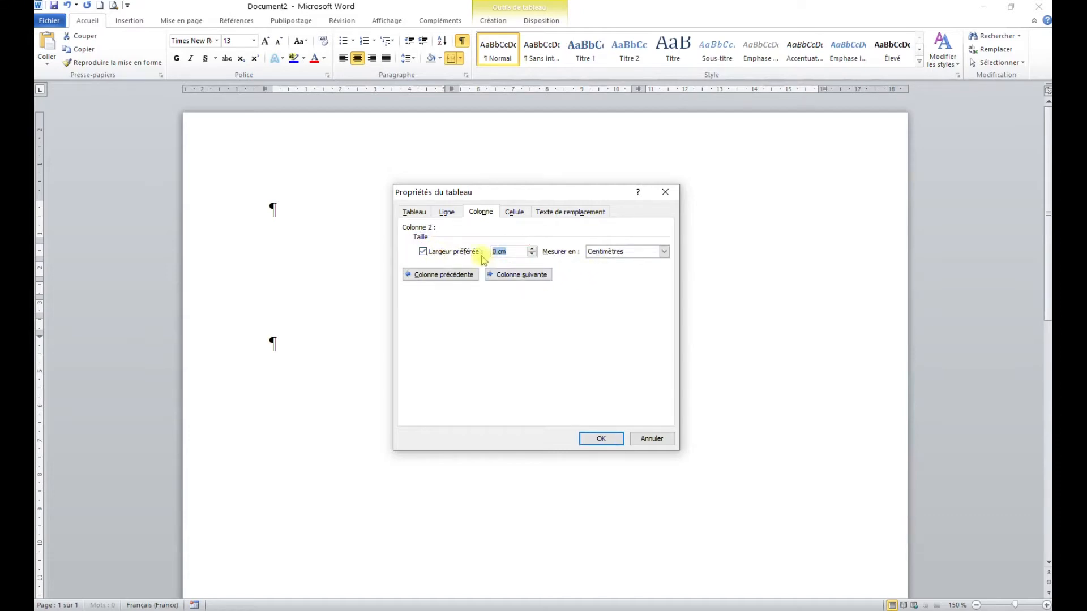
{"action": "type", "text": "4"}
Step: Enable a preferred width of 5 cm for column 3 and apply the table properties
{"action": "left_click", "coordinate": [525, 280]}
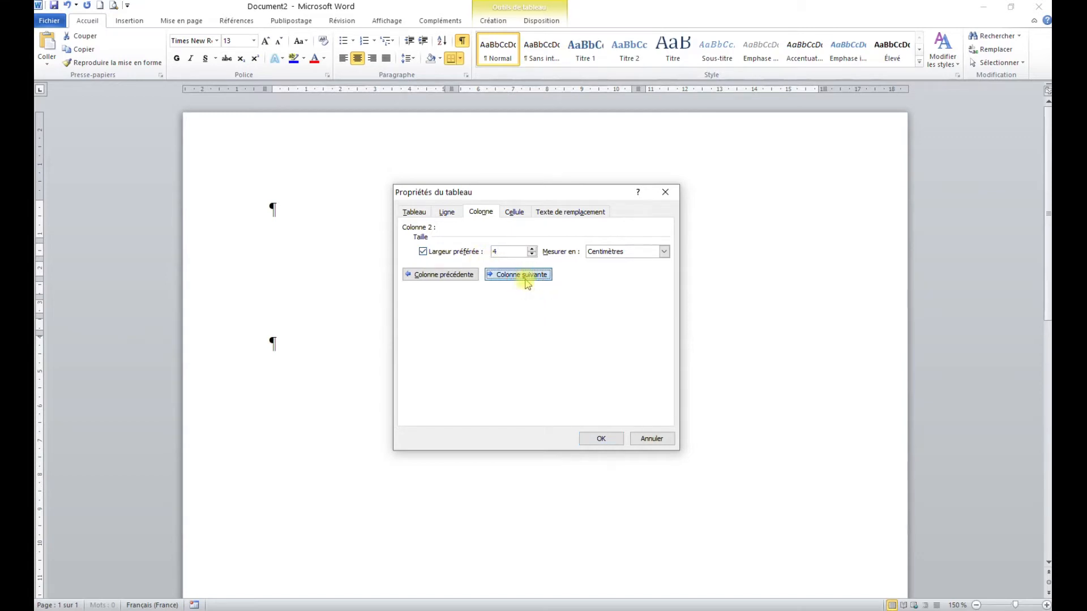
{"action": "left_click", "coordinate": [447, 251]}
{"action": "left_click_drag", "start_coordinate": [513, 251], "coordinate": [467, 253]}
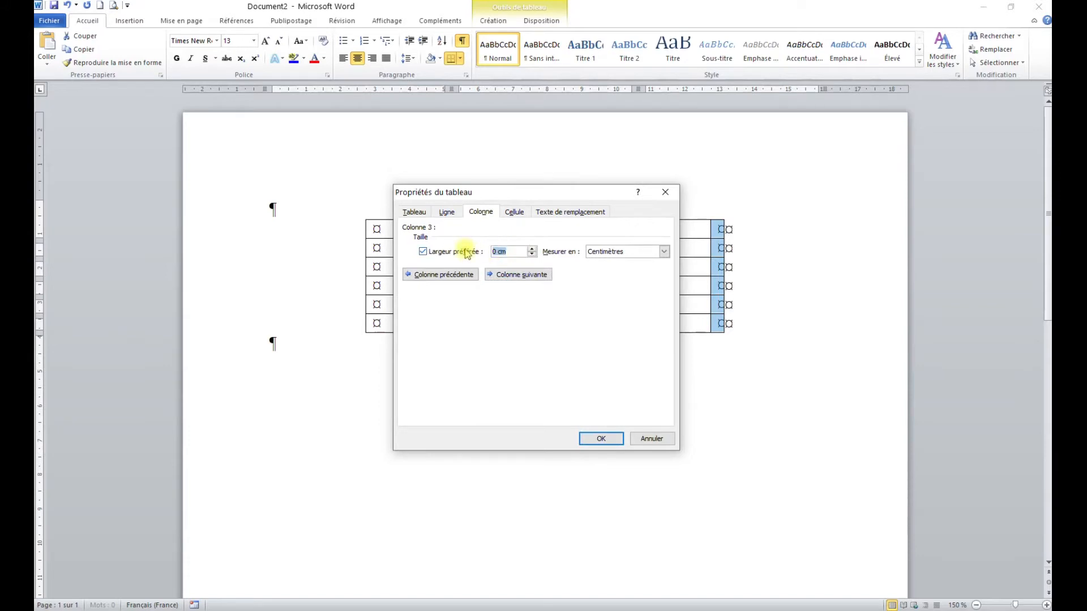
{"action": "type", "text": "5"}
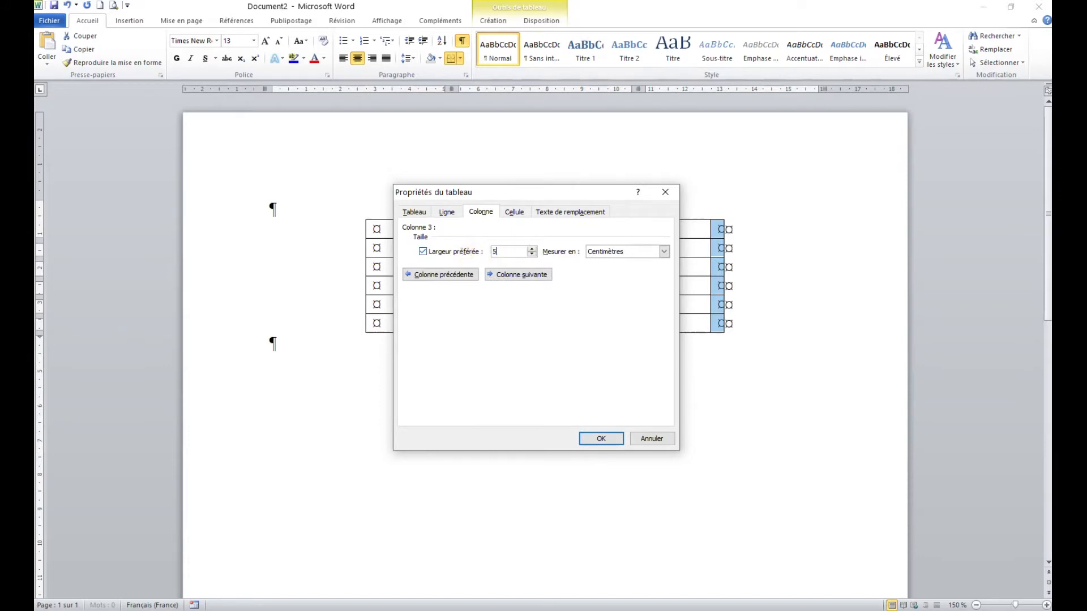
{"action": "left_click", "coordinate": [601, 440]}
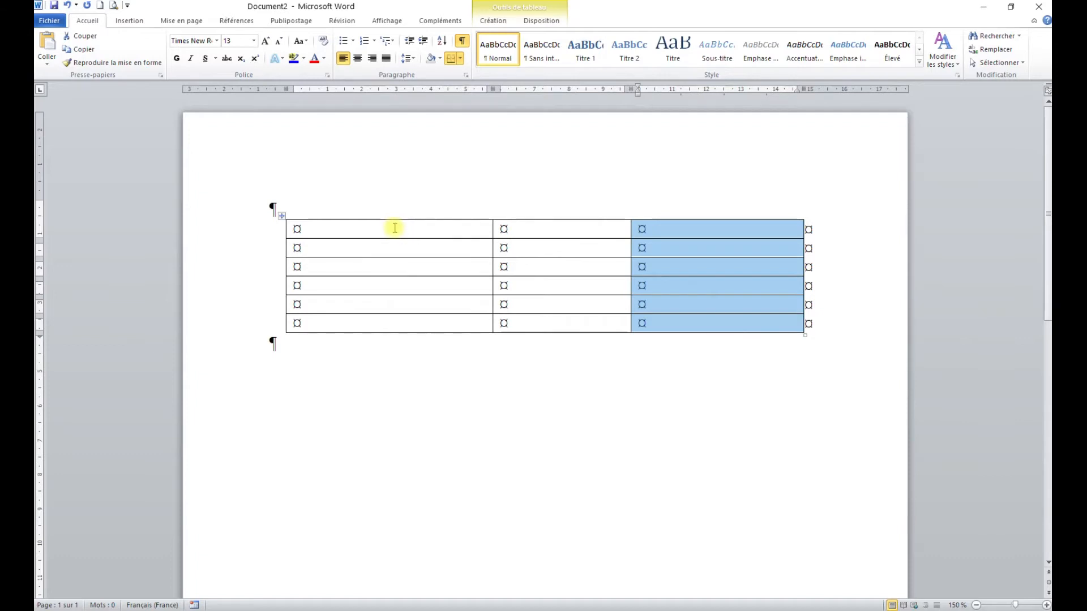
Step: Fill the header row with "titre", "numéro d'inventaire" split over two lines, and "auteur"
{"action": "left_click", "coordinate": [351, 227]}
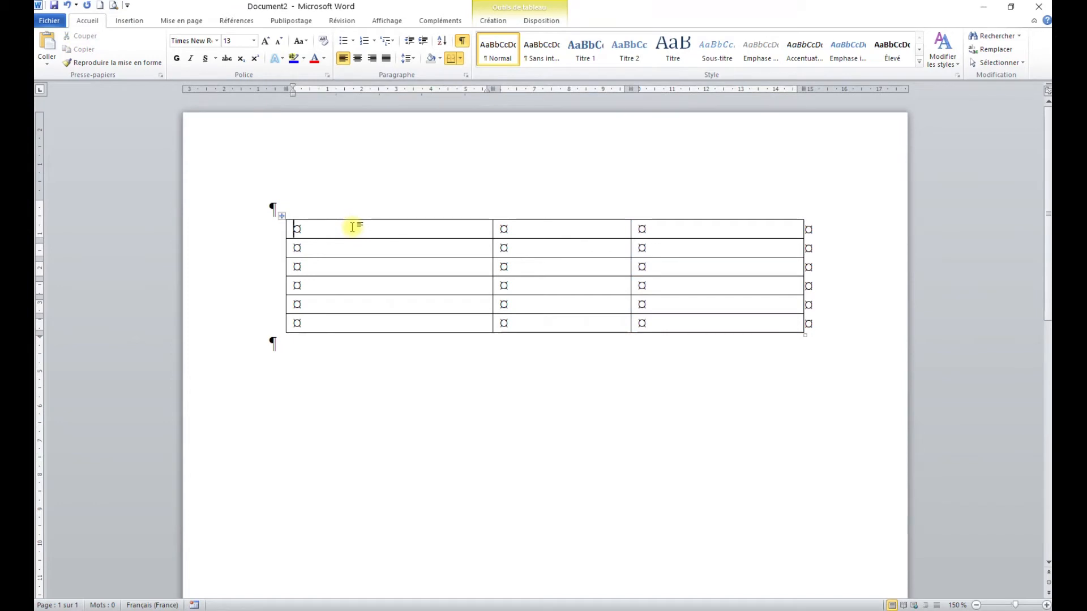
{"action": "type", "text": "titre"}
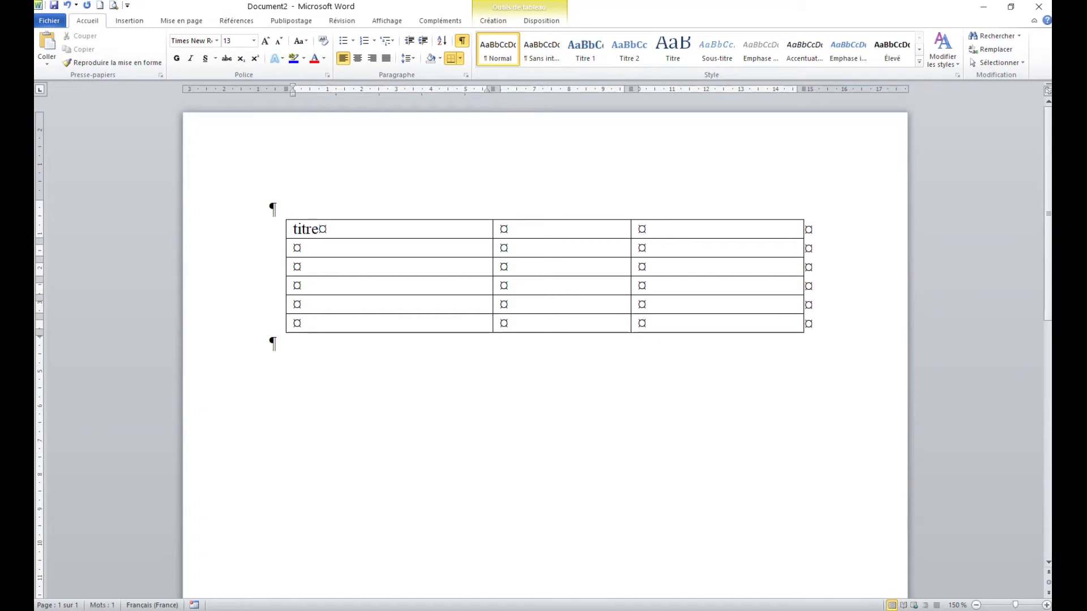
{"action": "key", "text": "Tab"}
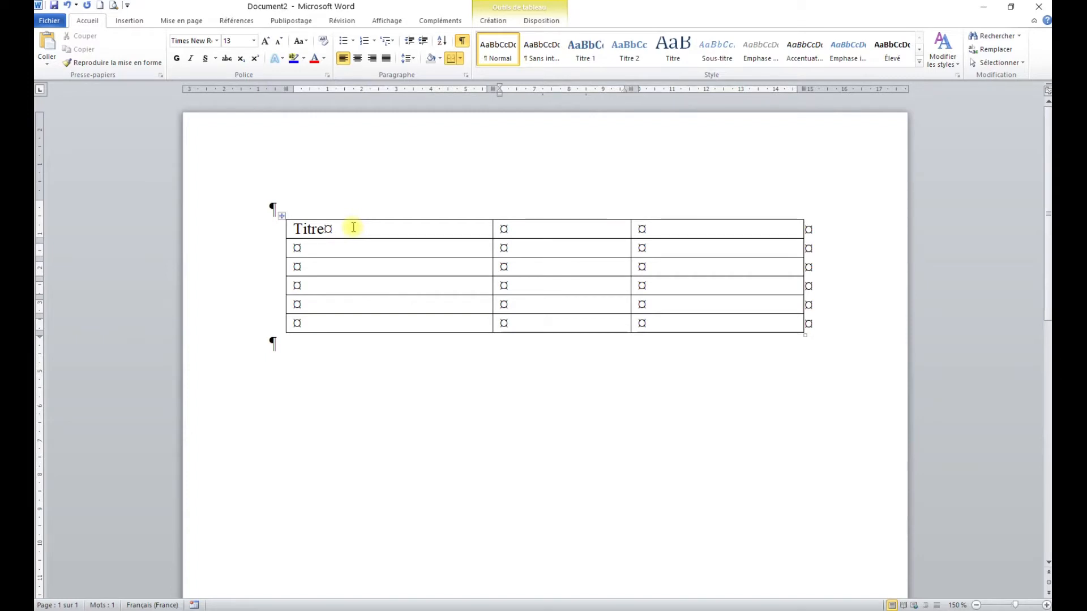
{"action": "type", "text": "numéro"}
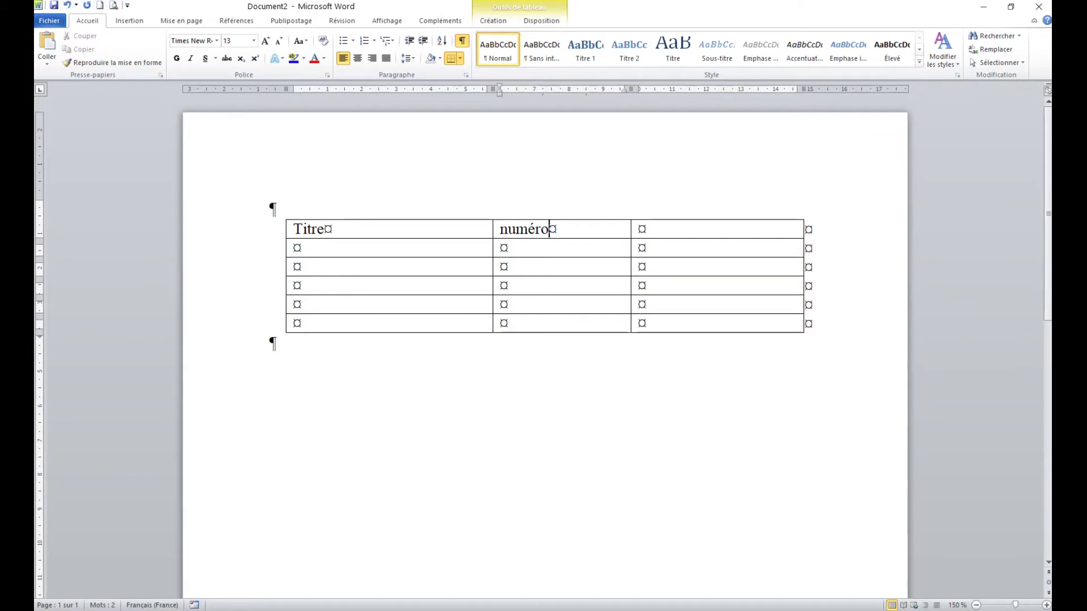
{"action": "key", "text": "Return"}
{"action": "type", "text": "d"}
{"action": "type", "text": "'inven"}
{"action": "type", "text": "taire"}
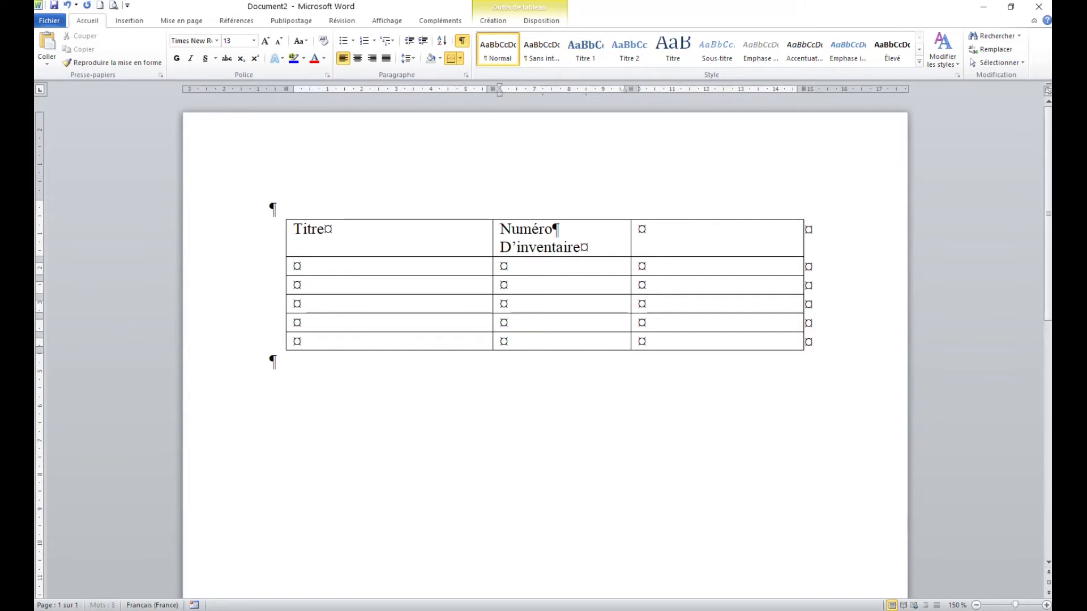
{"action": "key", "text": "Tab"}
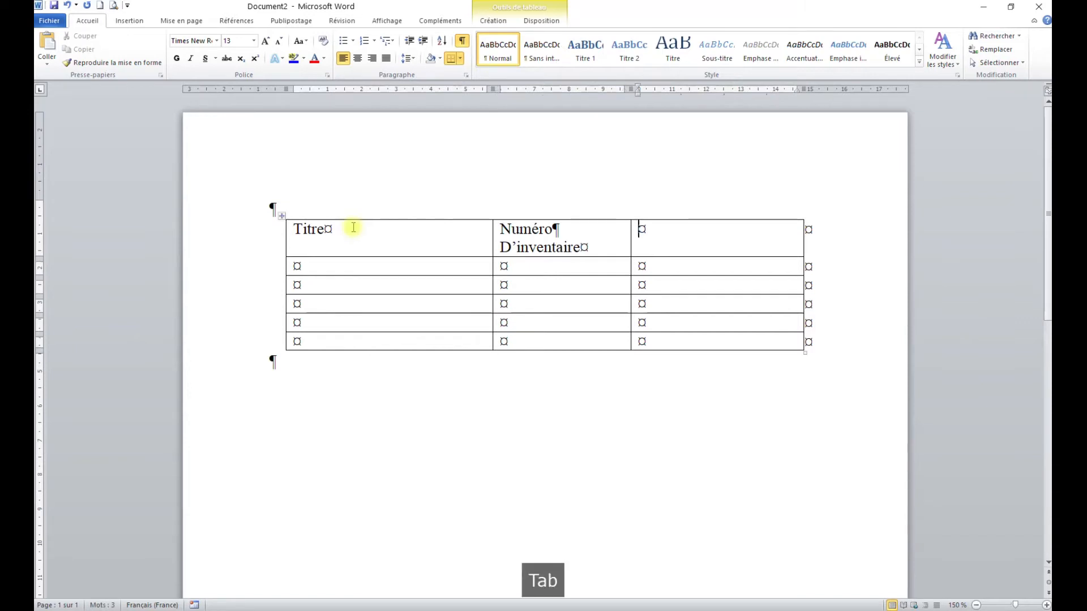
{"action": "type", "text": "auteur"}
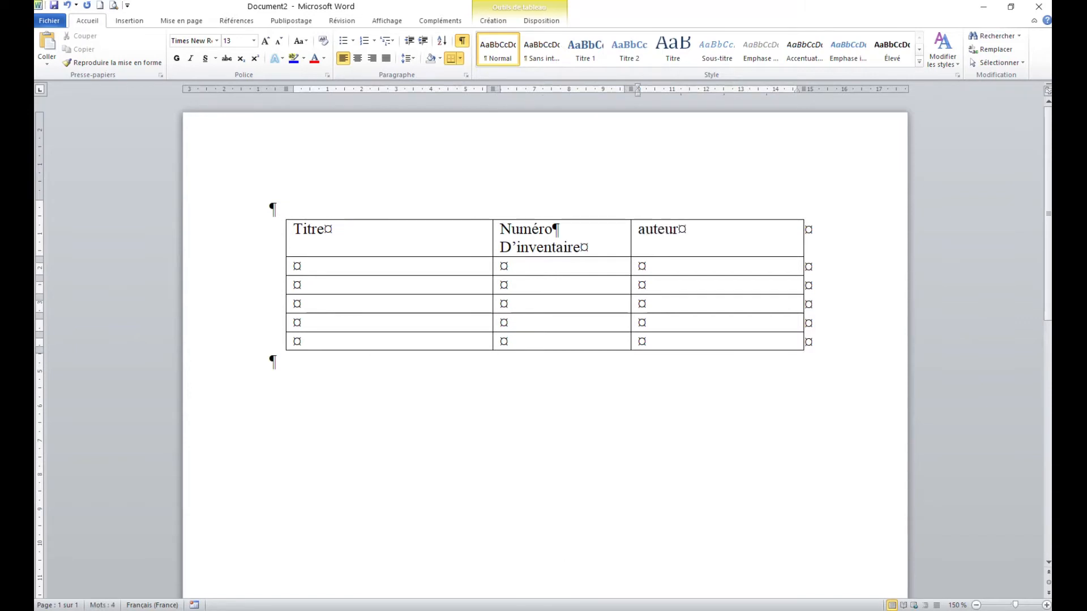
Step: Convert the text of the table's header row to uppercase
{"action": "left_click", "coordinate": [254, 236]}
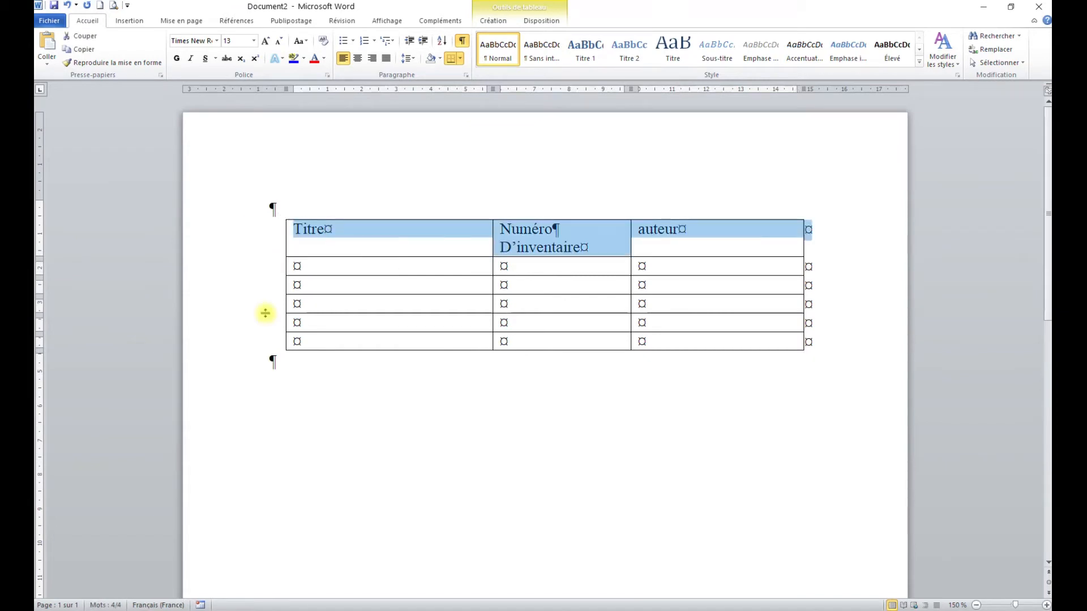
{"action": "left_click", "coordinate": [303, 41]}
{"action": "left_click", "coordinate": [321, 85]}
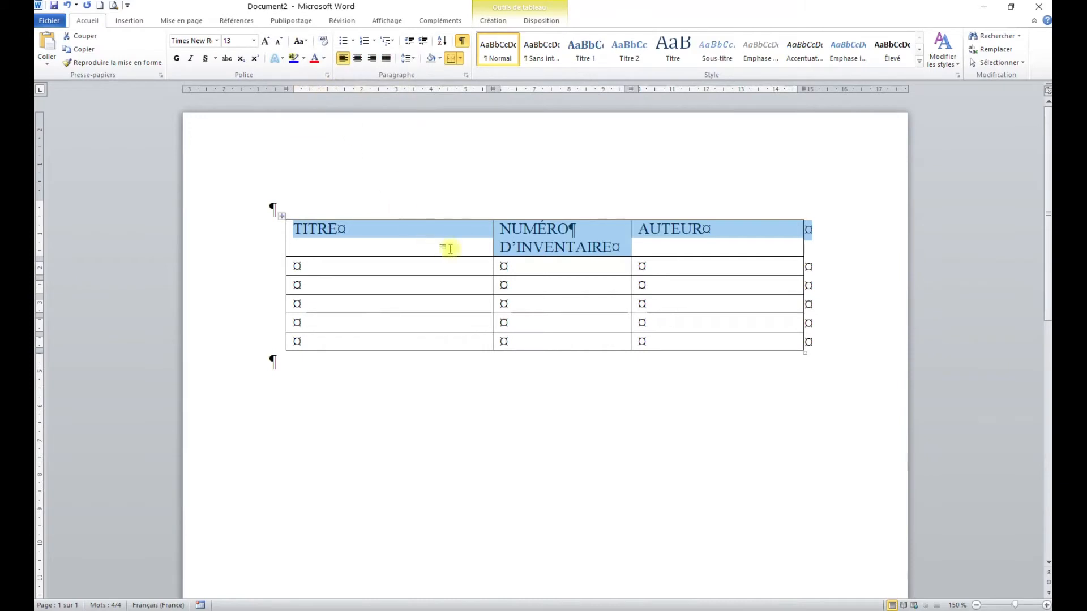
{"action": "left_click", "coordinate": [528, 247]}
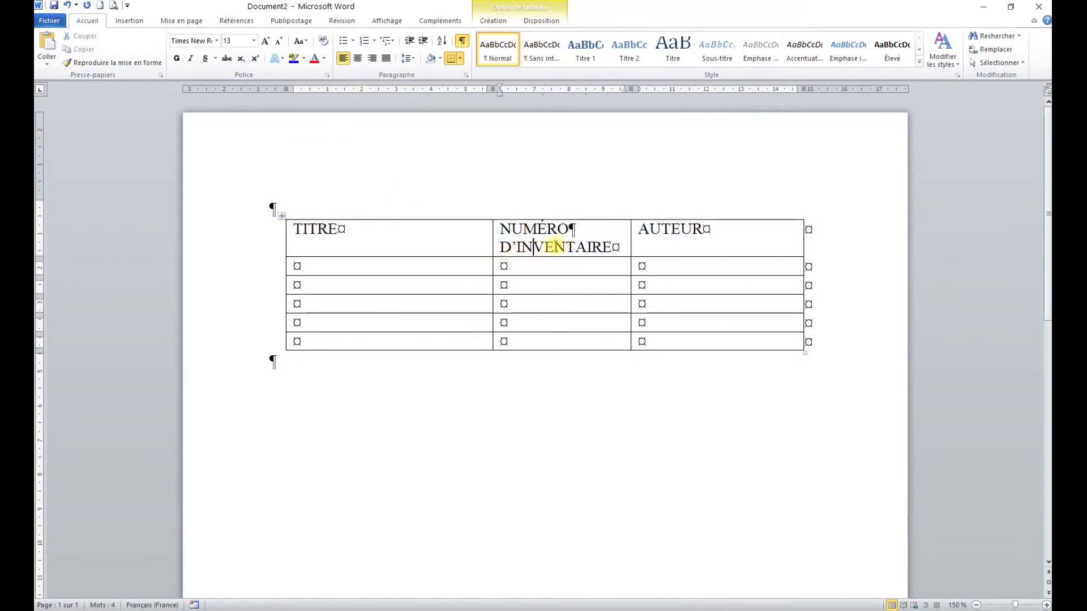
Step: Make the table's header row bold and center its text both horizontally and vertically in the cells
{"action": "left_click_drag", "start_coordinate": [540, 232], "coordinate": [544, 232]}
{"action": "left_click", "coordinate": [512, 249]}
{"action": "left_click", "coordinate": [242, 239]}
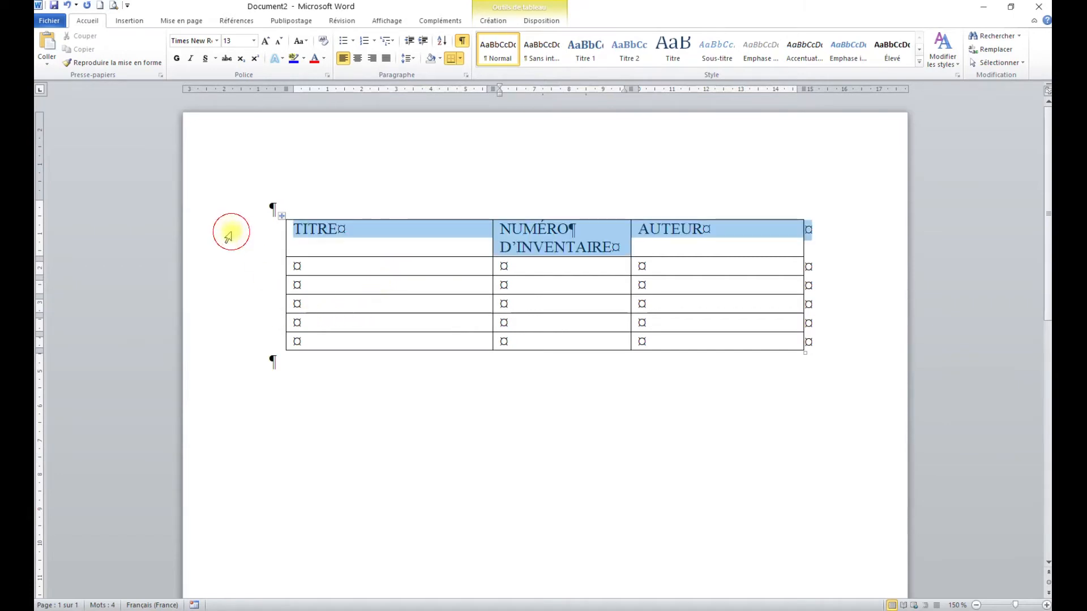
{"action": "left_click", "coordinate": [177, 58]}
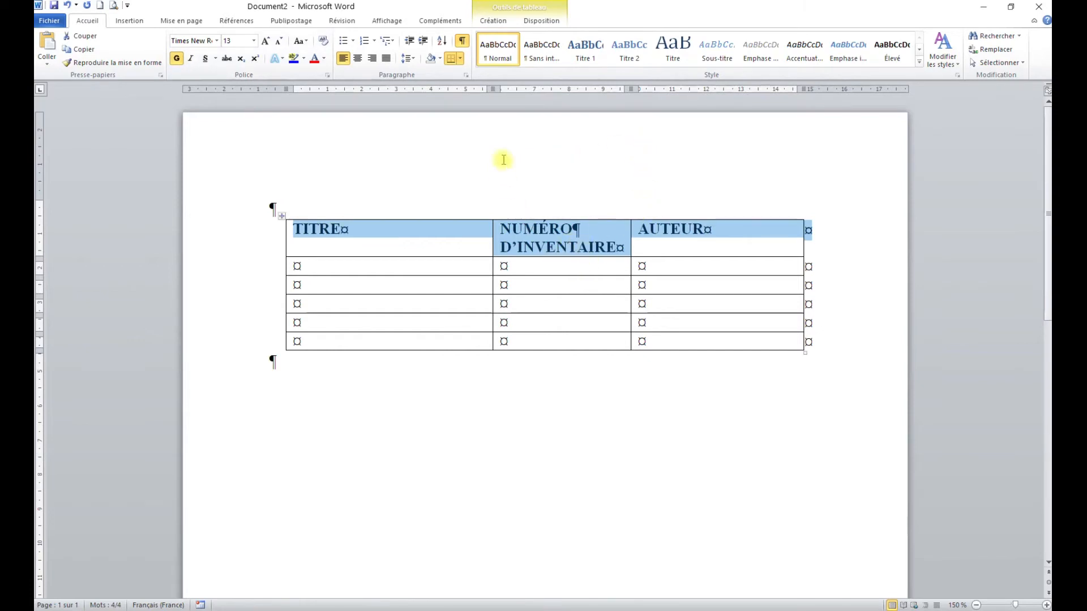
{"action": "left_click", "coordinate": [544, 23]}
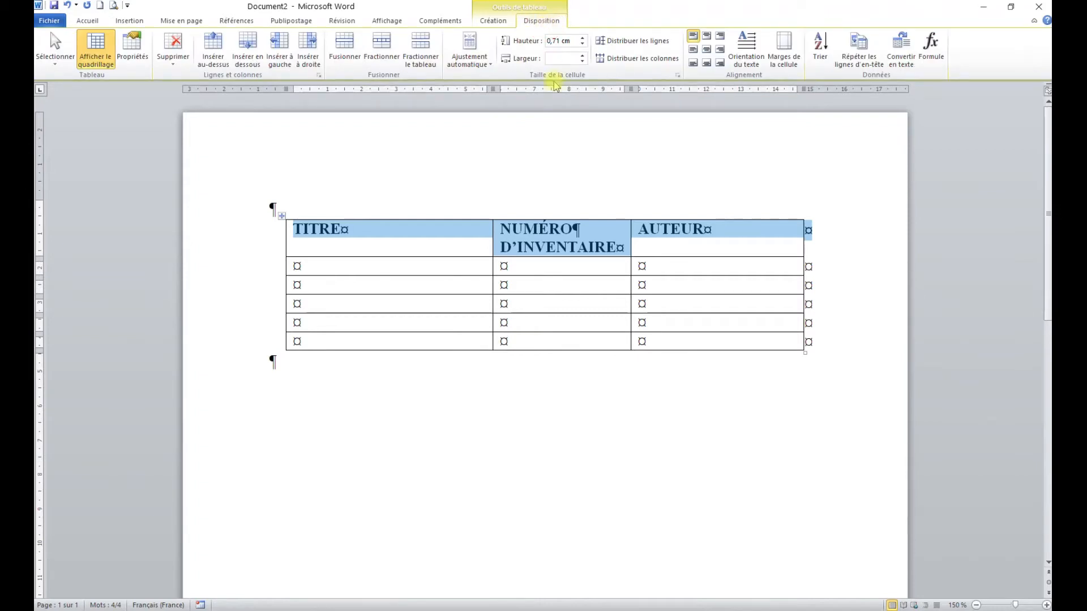
{"action": "left_click", "coordinate": [707, 50]}
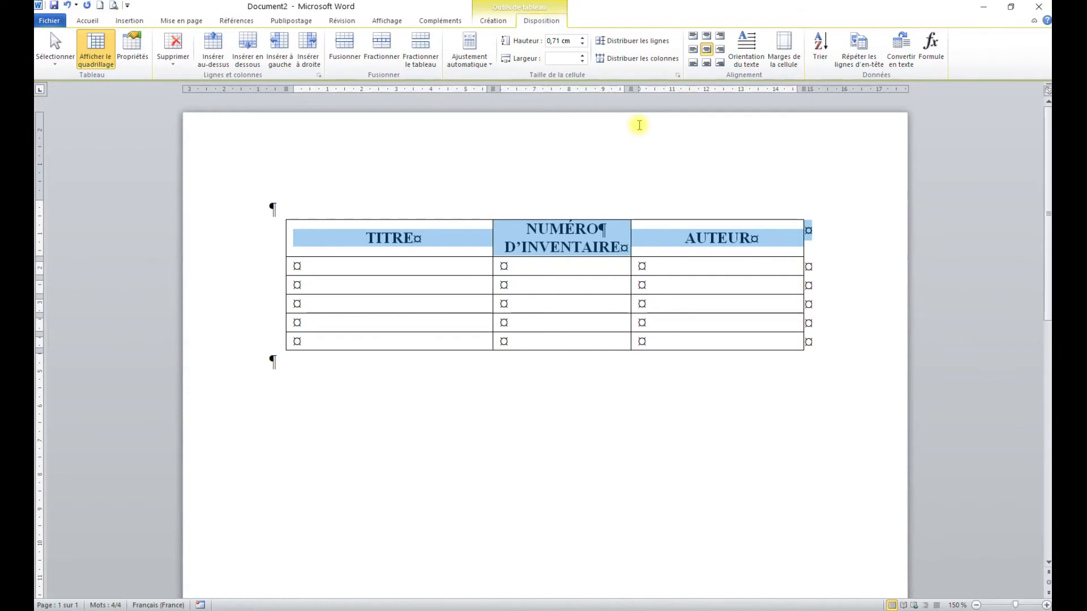
Step: Set the height of the five rows below the header to 1 cm
{"action": "left_click", "coordinate": [226, 275]}
{"action": "left_click_drag", "start_coordinate": [226, 274], "coordinate": [235, 344]}
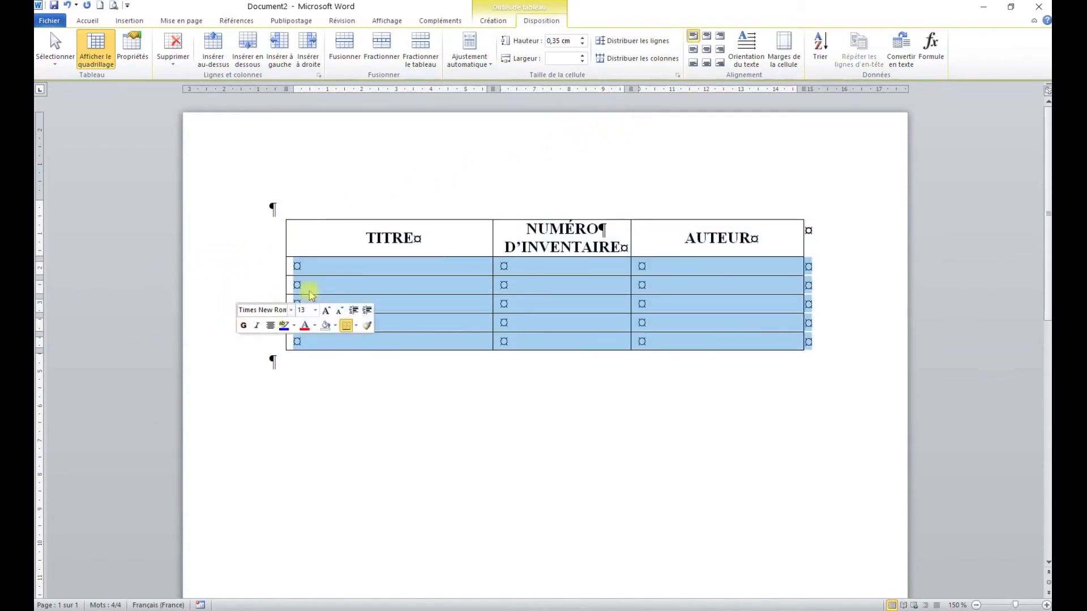
{"action": "left_click", "coordinate": [573, 43]}
{"action": "type", "text": "1"}
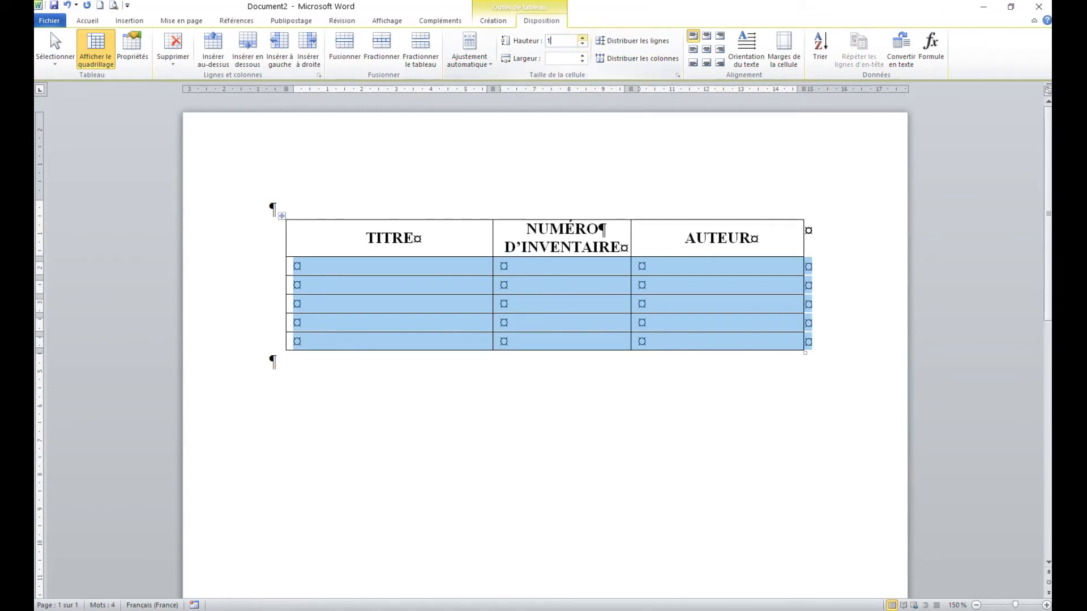
{"action": "key", "text": "Return"}
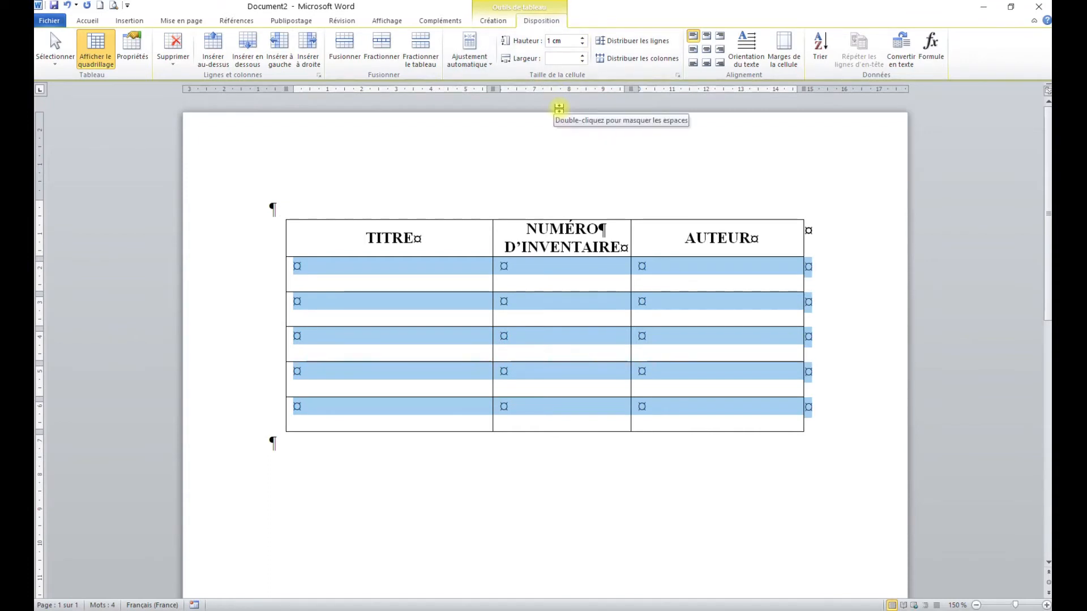
{"action": "key", "text": "F9"}
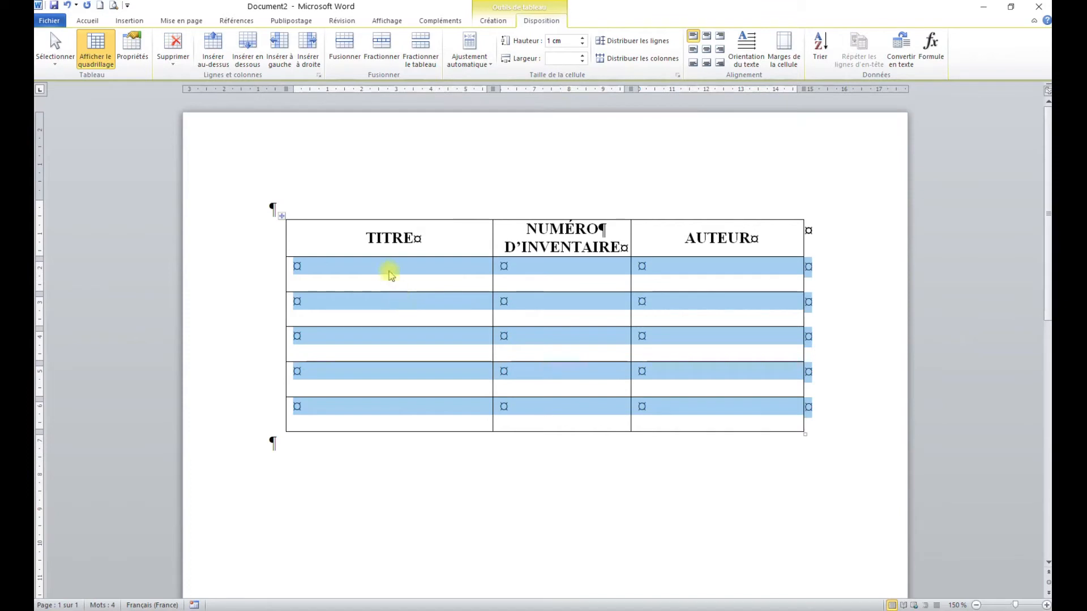
Step: Apply a left indent of about 0.5 cm to the body cells of the TITRE and AUTEUR columns
{"action": "left_click", "coordinate": [374, 280]}
{"action": "left_click_drag", "start_coordinate": [213, 271], "coordinate": [234, 374]}
{"action": "left_click_drag", "start_coordinate": [359, 277], "coordinate": [370, 417]}
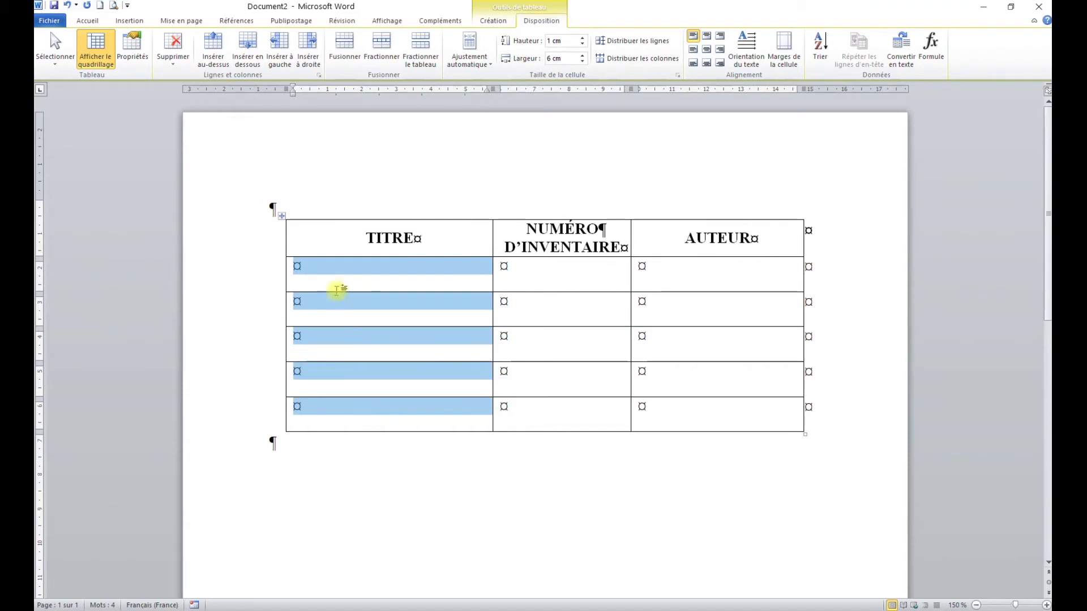
{"action": "left_click_drag", "start_coordinate": [293, 96], "coordinate": [311, 99]}
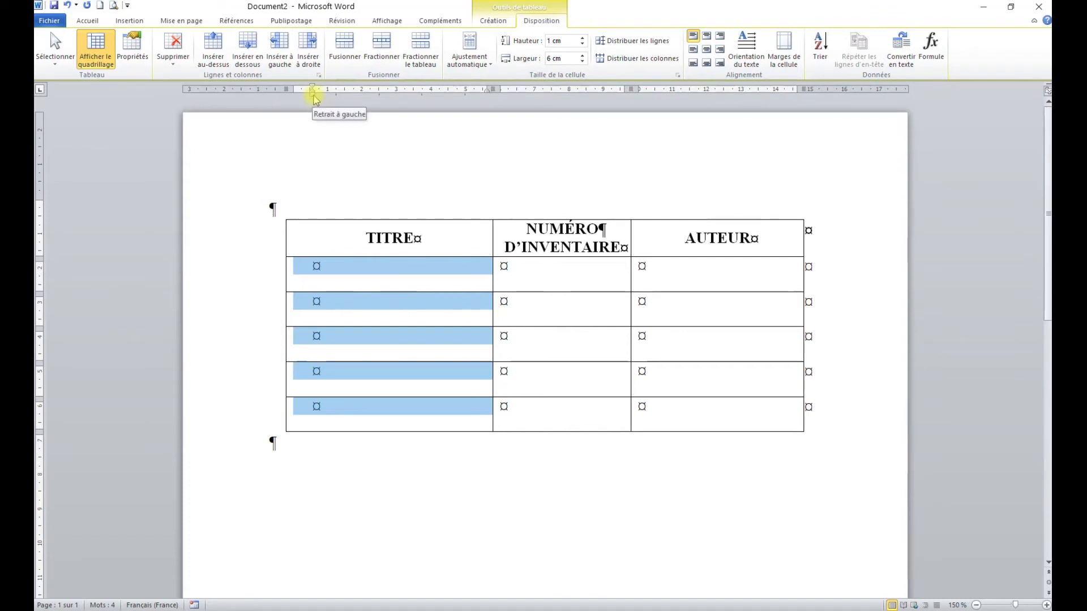
{"action": "left_click_drag", "start_coordinate": [665, 266], "coordinate": [686, 412]}
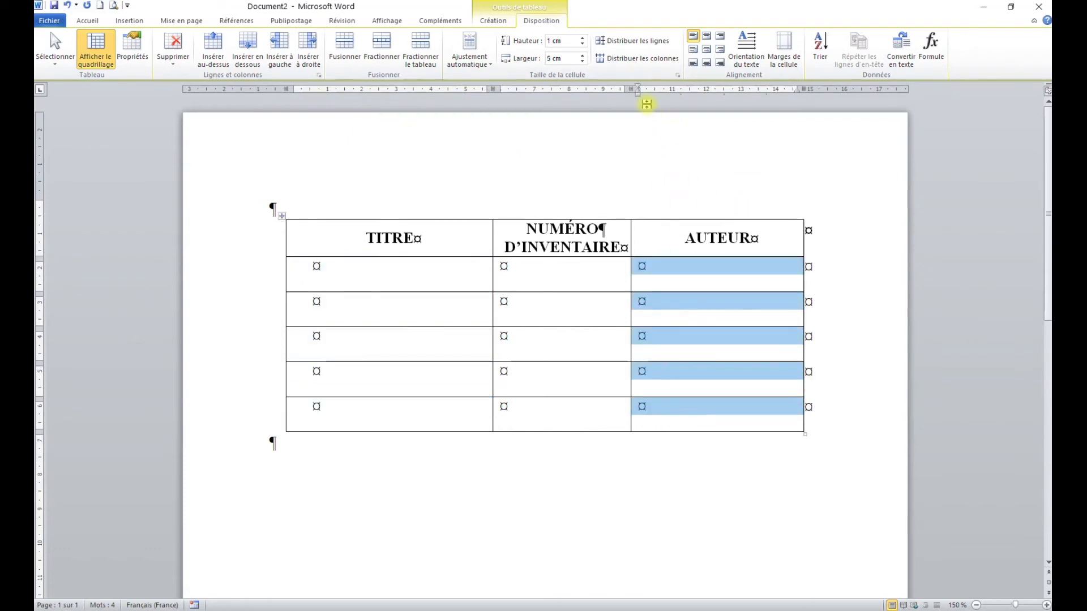
{"action": "left_click_drag", "start_coordinate": [638, 90], "coordinate": [657, 92]}
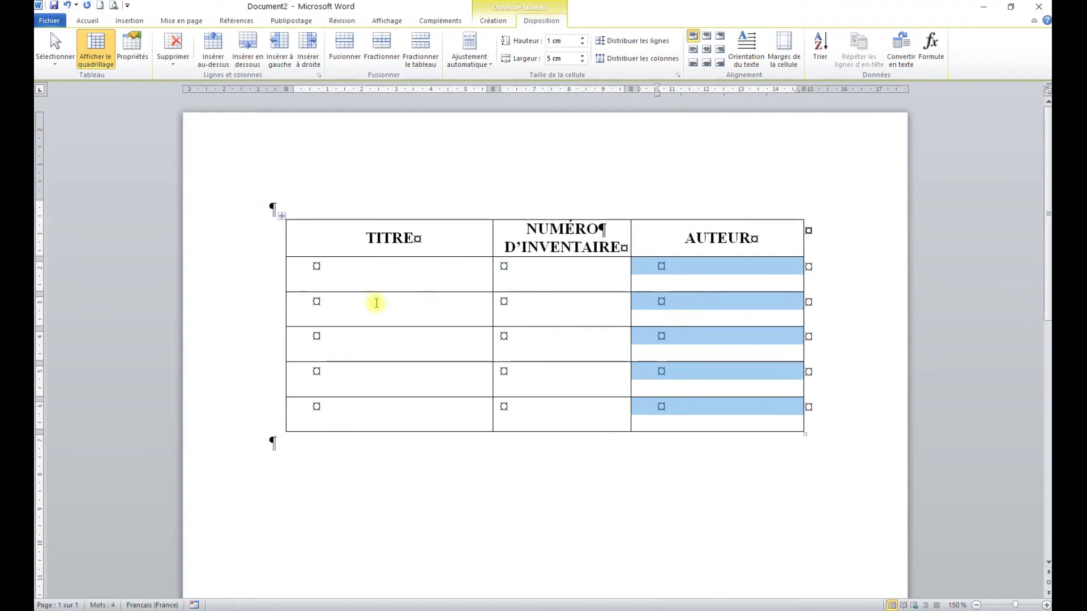
Step: Vertically center all body rows with left alignment, and center the body cells of the inventory number column both ways
{"action": "left_click", "coordinate": [216, 275]}
{"action": "left_click_drag", "start_coordinate": [216, 275], "coordinate": [218, 413]}
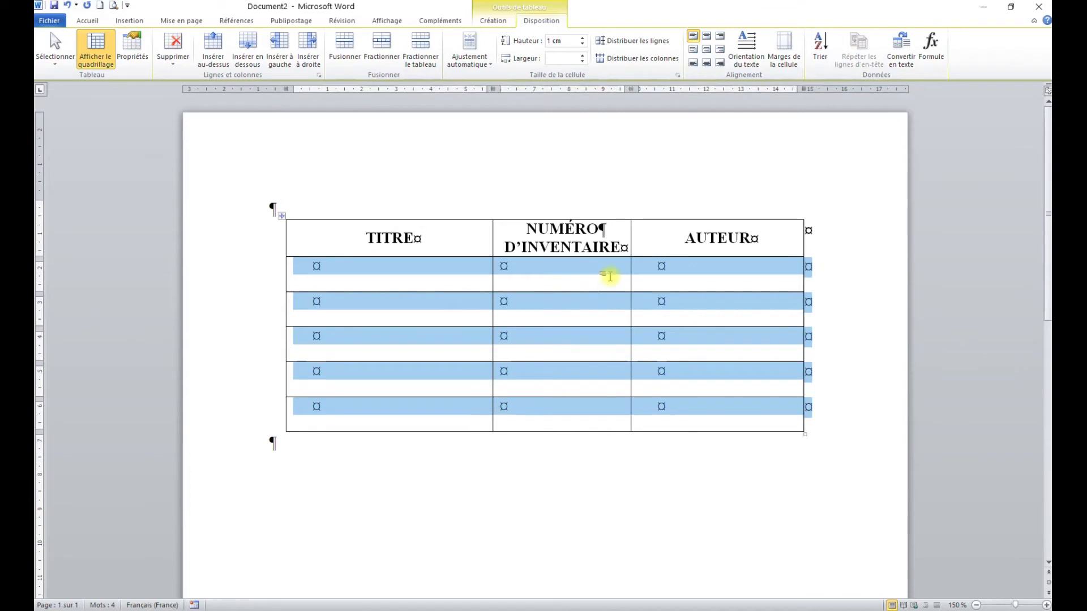
{"action": "left_click", "coordinate": [693, 50]}
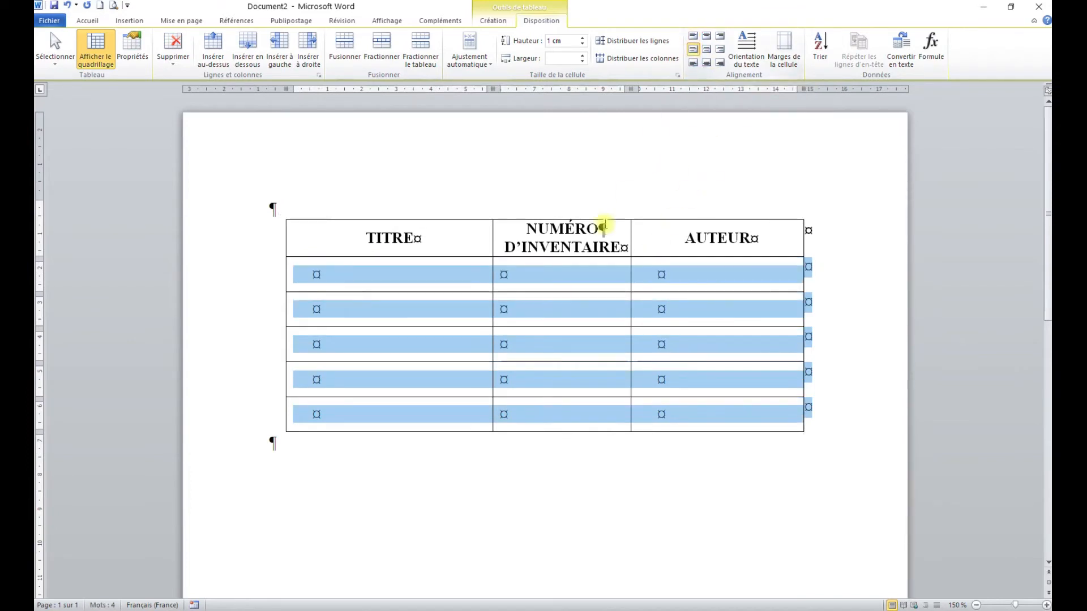
{"action": "left_click", "coordinate": [390, 299]}
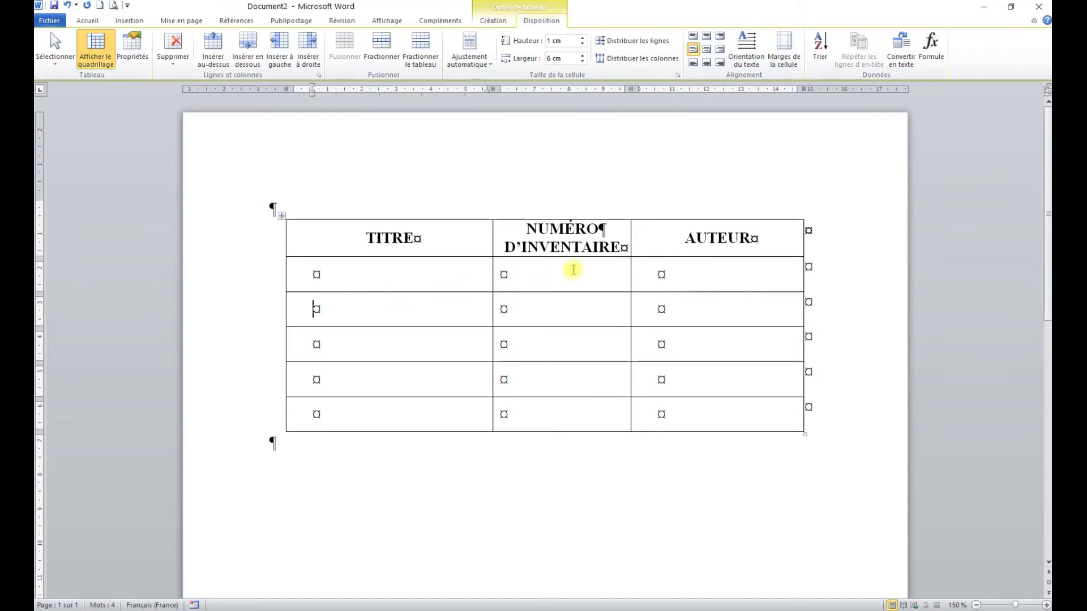
{"action": "left_click_drag", "start_coordinate": [545, 273], "coordinate": [570, 416]}
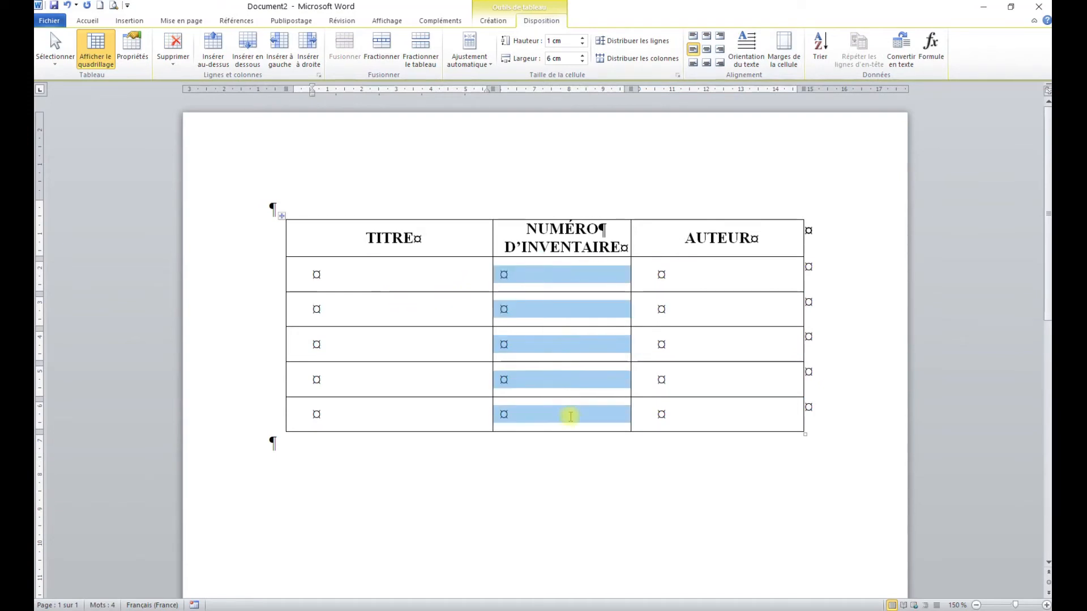
{"action": "left_click", "coordinate": [707, 49]}
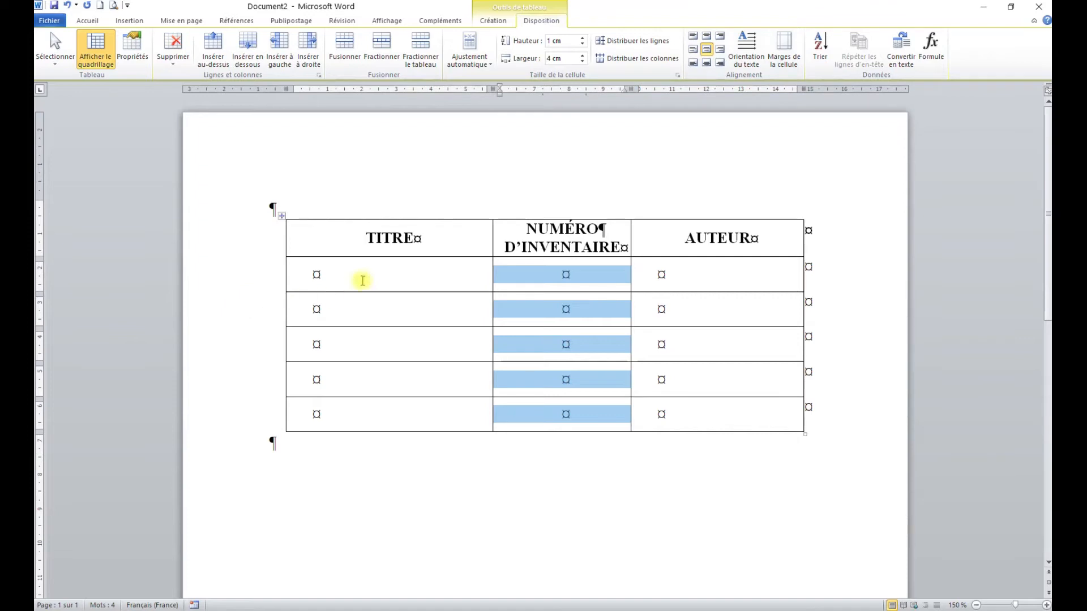
Step: Fill the body rows: Servitude humaine, 2 817, Maugham; Colline, 1°843, giono; Nana, 2°702, Zola; La voie royale, 3 810, Malraux; La femme du boulanger, 2 643, Pagnol
{"action": "left_click", "coordinate": [313, 277]}
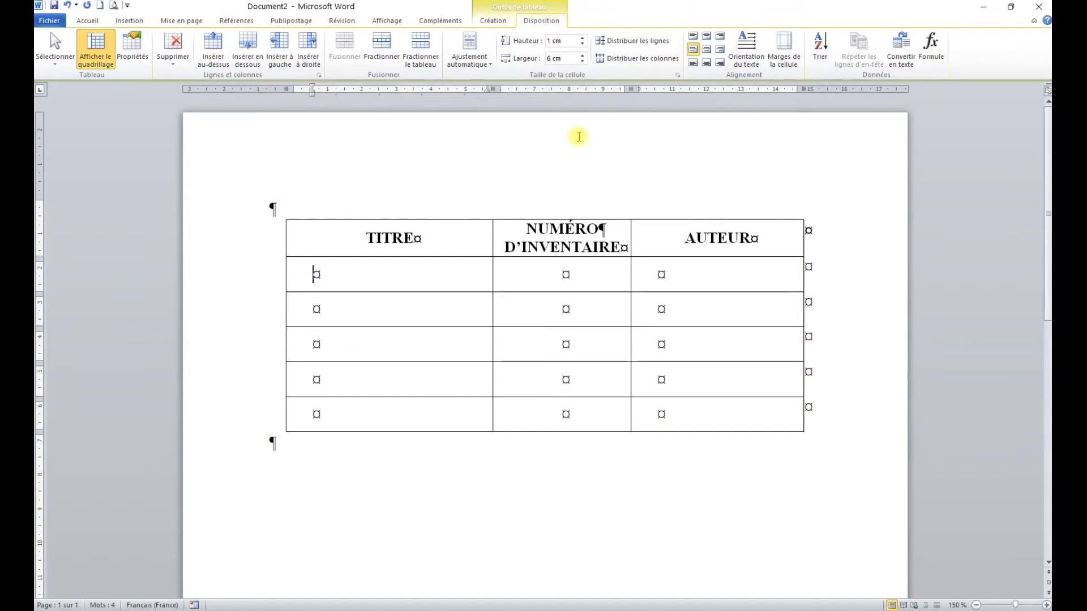
{"action": "key", "text": "F9"}
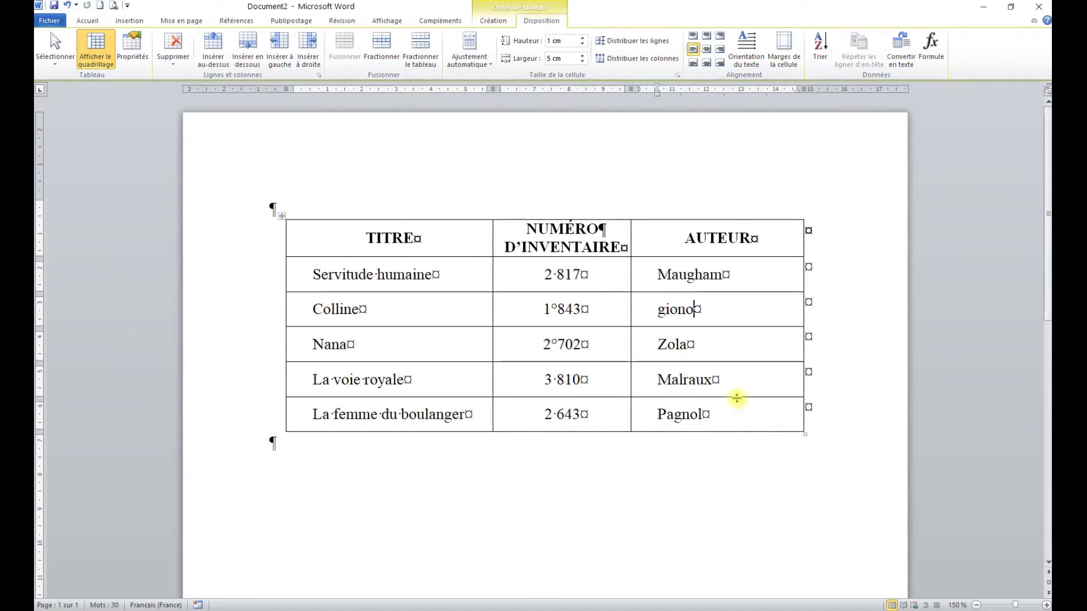
Step: Convert the five author names in the AUTEUR column to uppercase
{"action": "left_click_drag", "start_coordinate": [655, 274], "coordinate": [725, 415]}
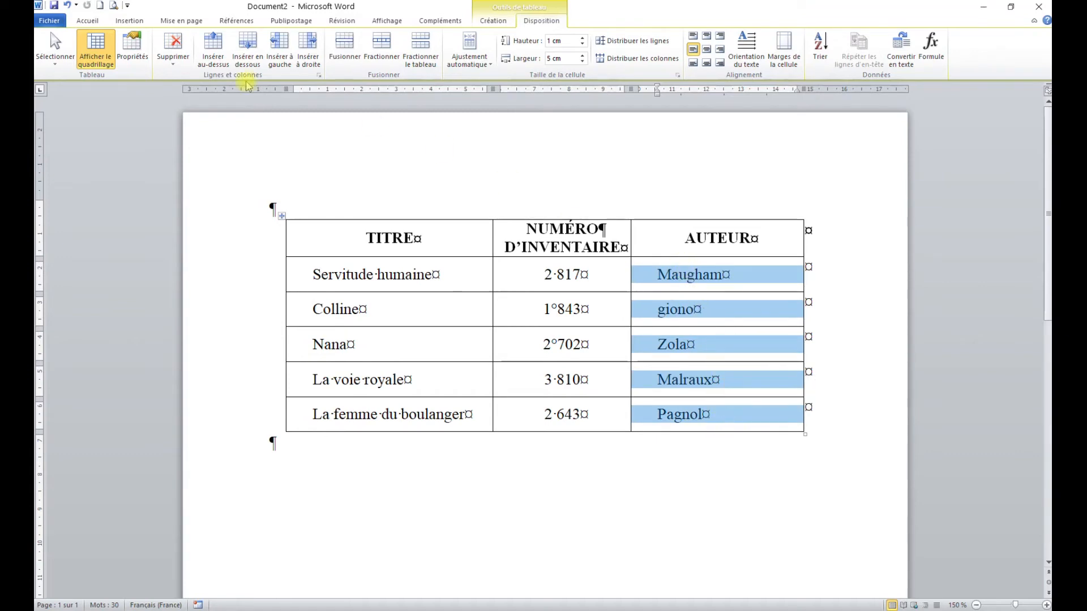
{"action": "left_click", "coordinate": [89, 20]}
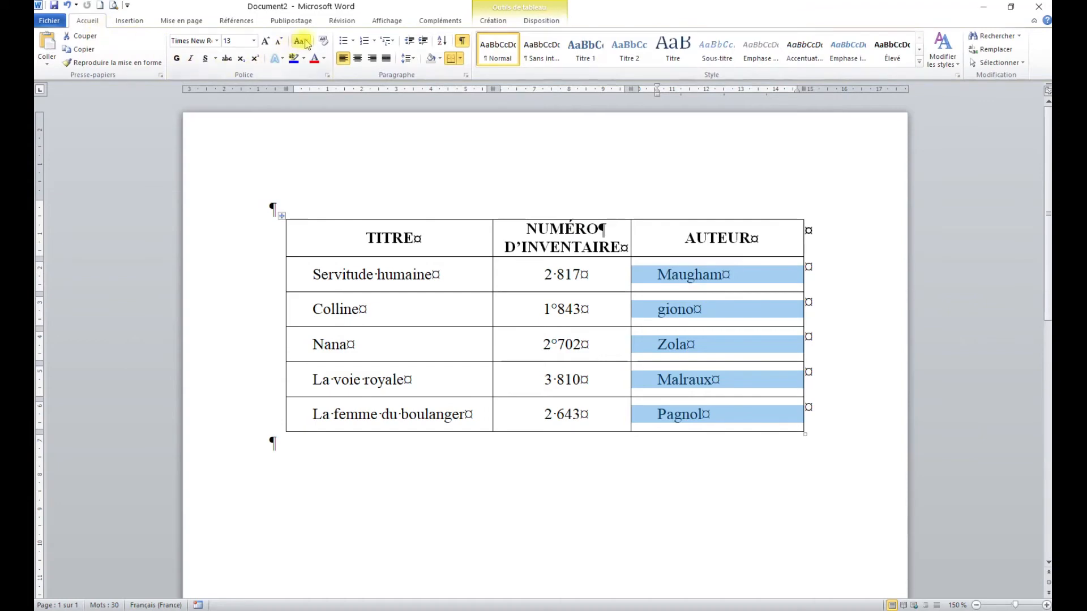
{"action": "left_click", "coordinate": [306, 41]}
{"action": "left_click", "coordinate": [320, 84]}
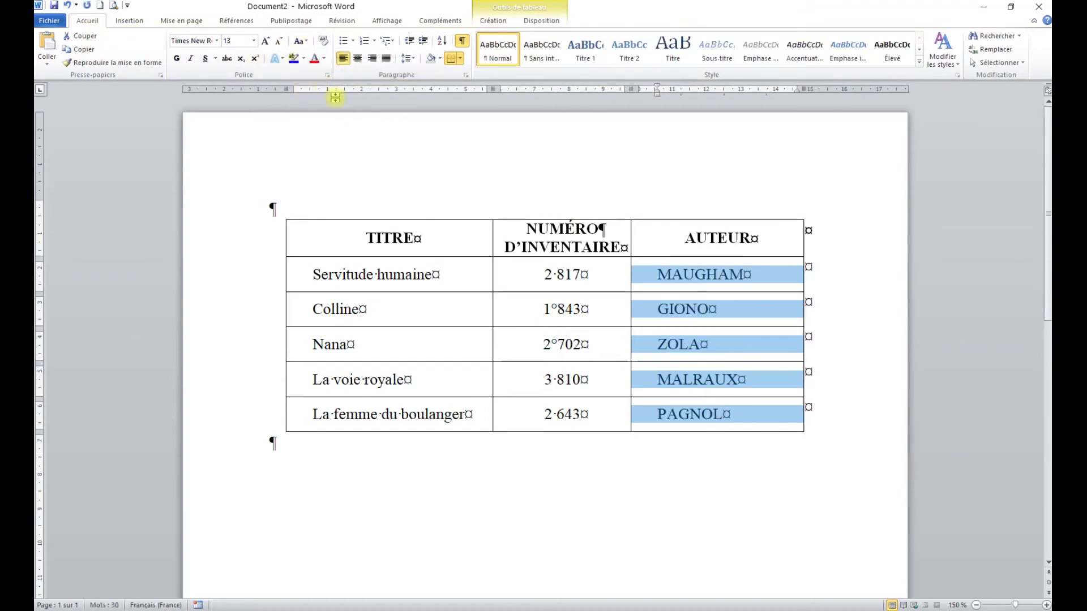
Step: Italicize the five book titles in the TITRE column
{"action": "left_click", "coordinate": [405, 377]}
{"action": "left_click_drag", "start_coordinate": [308, 271], "coordinate": [474, 417]}
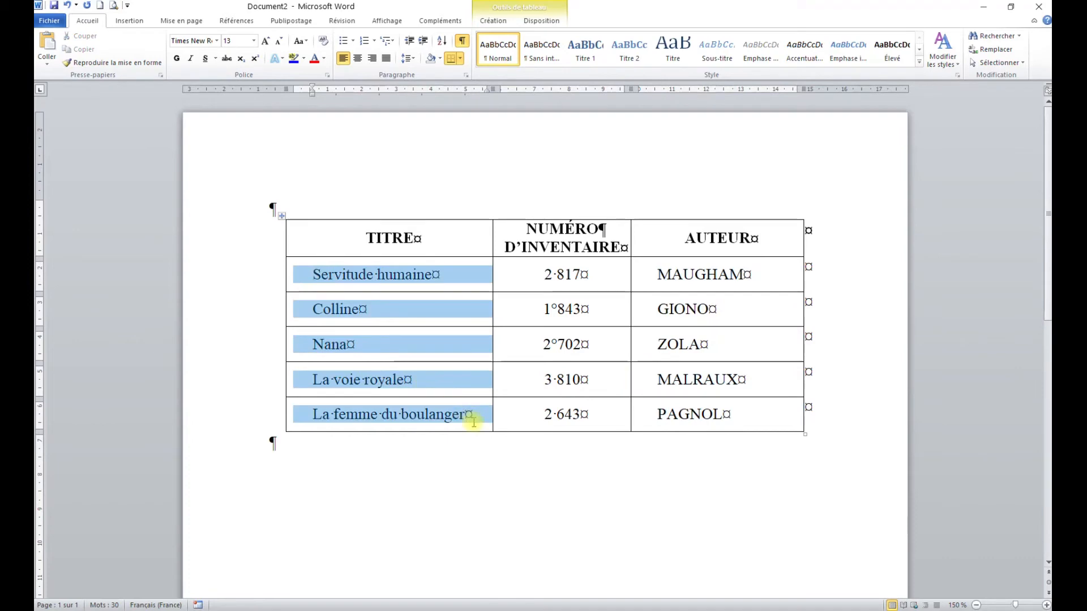
{"action": "left_click", "coordinate": [192, 60]}
{"action": "left_click", "coordinate": [404, 315]}
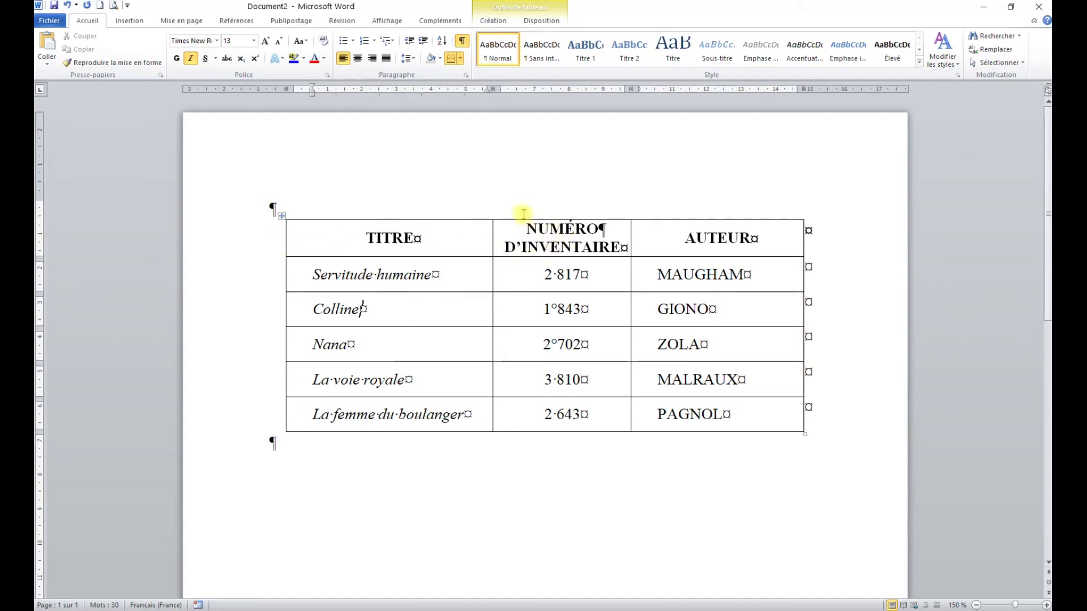
Step: Set the paragraph spacing before the NUMÉRO line in the middle header cell to 6 pt
{"action": "left_click_drag", "start_coordinate": [516, 227], "coordinate": [620, 249]}
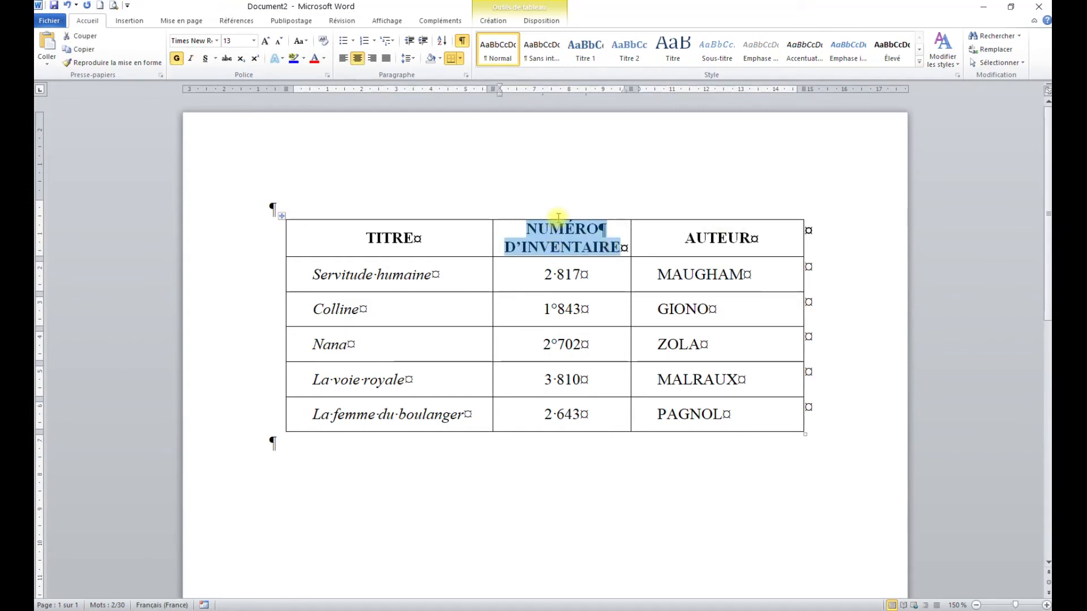
{"action": "left_click", "coordinate": [558, 246]}
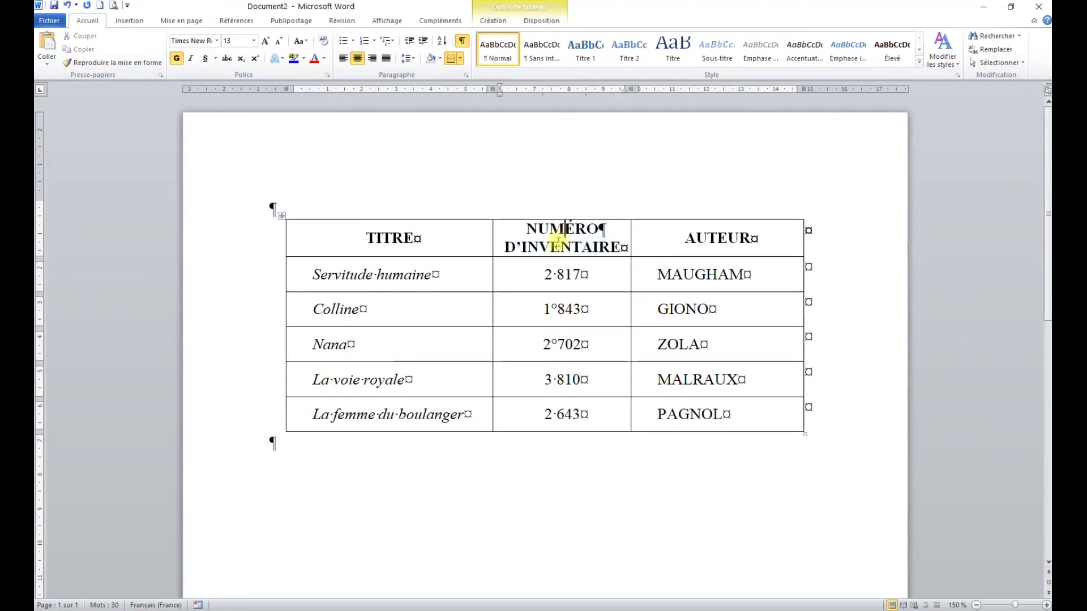
{"action": "left_click", "coordinate": [466, 76]}
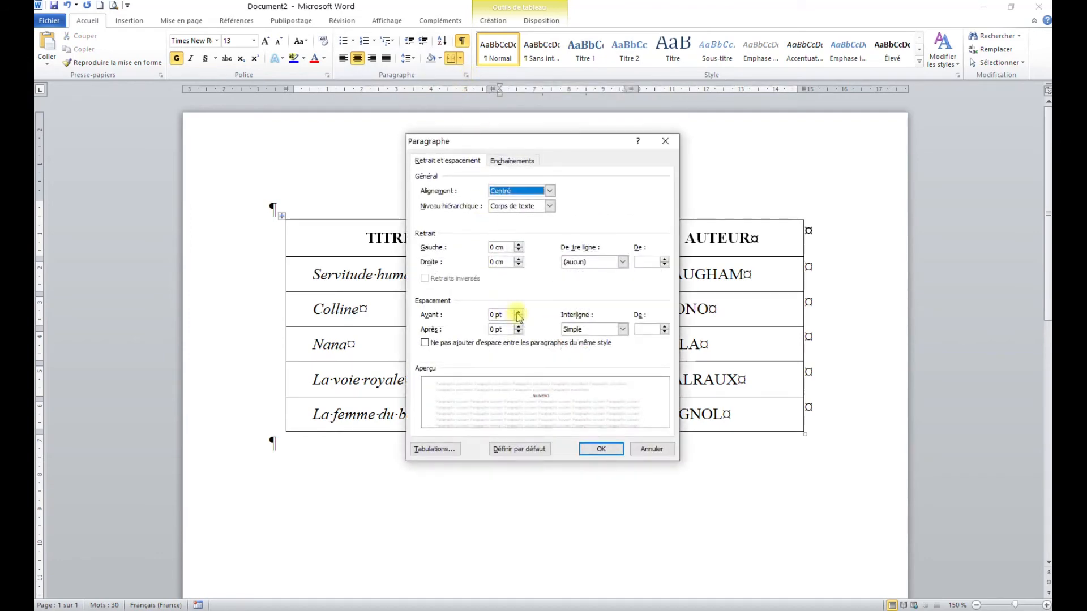
{"action": "left_click", "coordinate": [518, 313]}
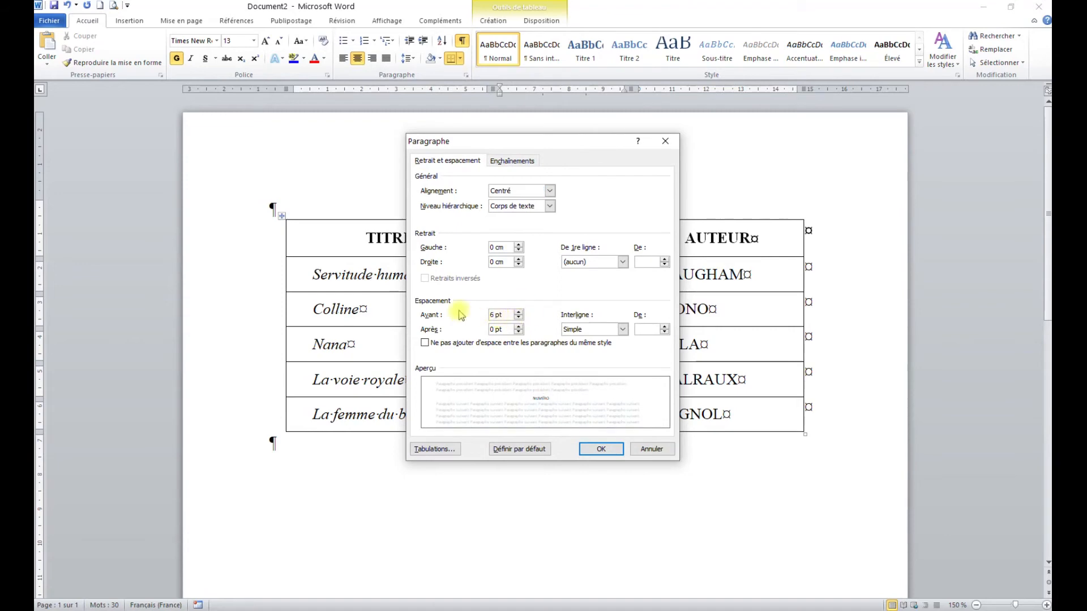
{"action": "left_click", "coordinate": [610, 450]}
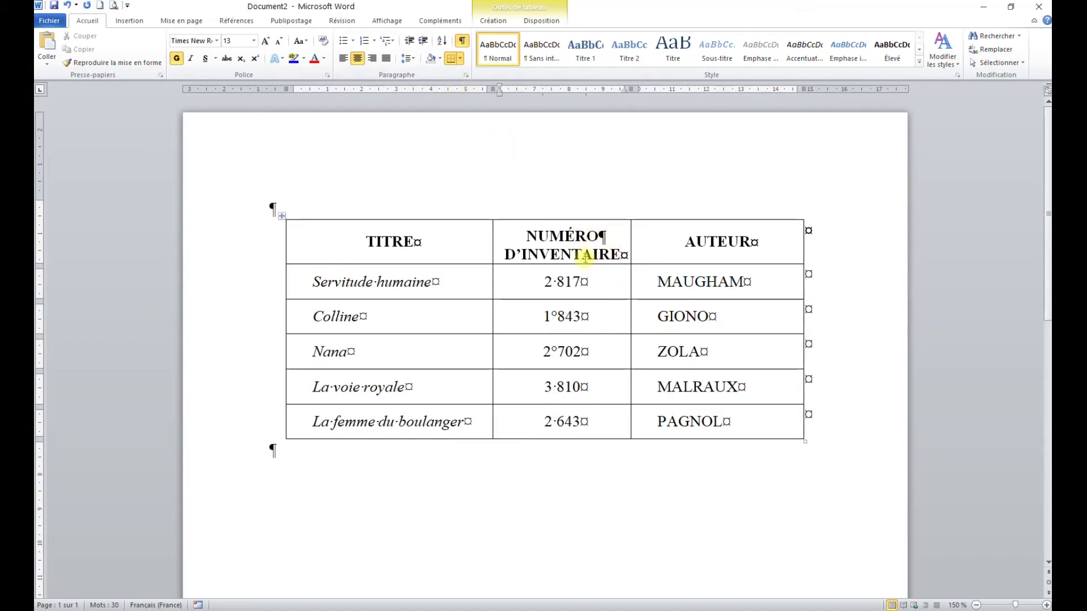
Step: Set the paragraph spacing after the D'INVENTAIRE line in the middle header cell to 6 pt
{"action": "left_click", "coordinate": [466, 75]}
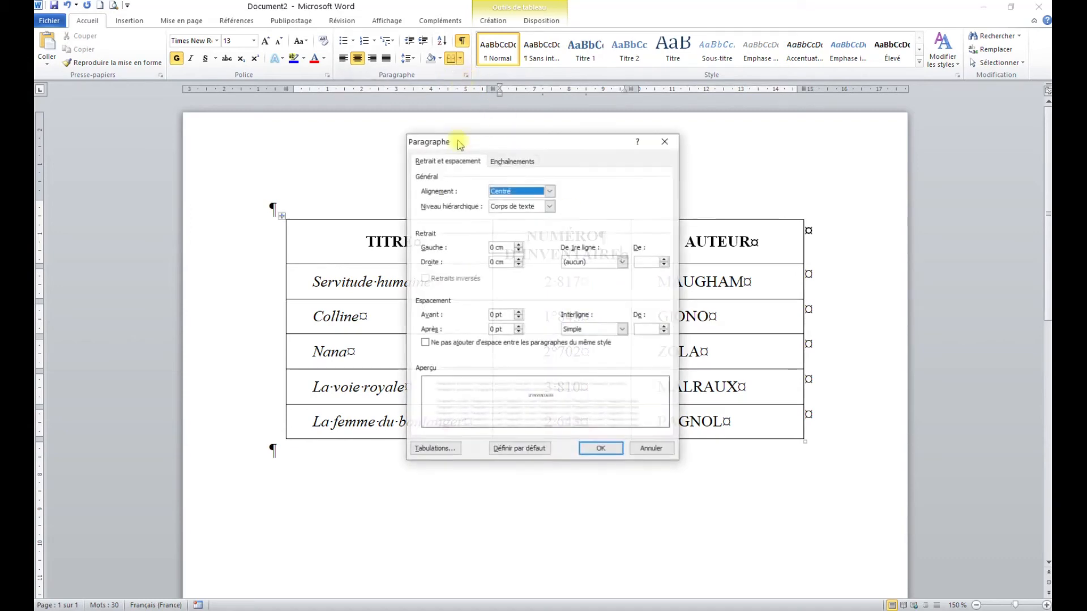
{"action": "left_click", "coordinate": [518, 327]}
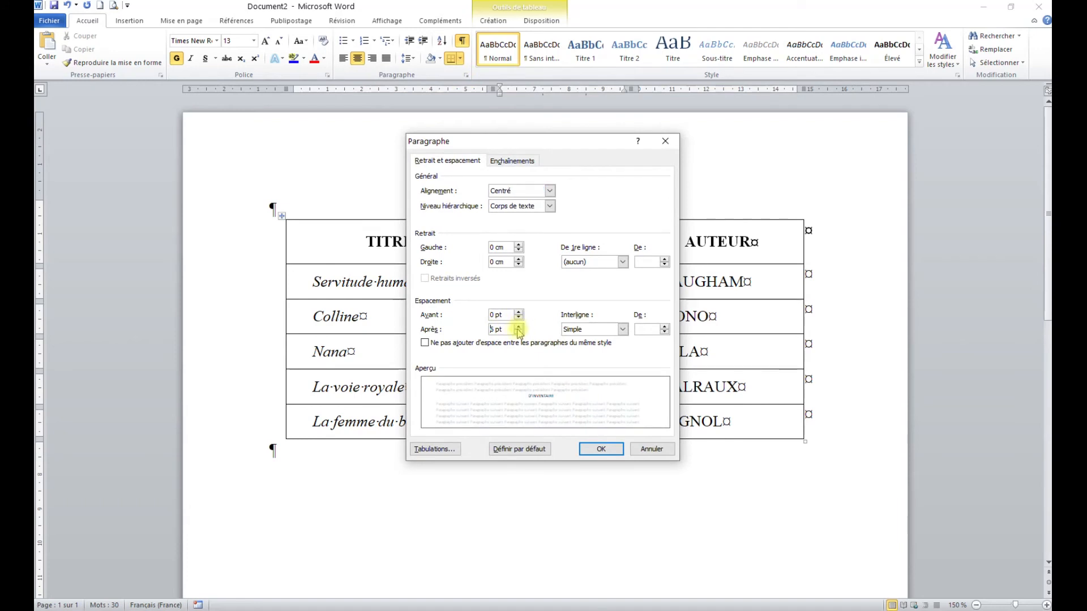
{"action": "left_click", "coordinate": [601, 449]}
{"action": "left_click", "coordinate": [440, 248]}
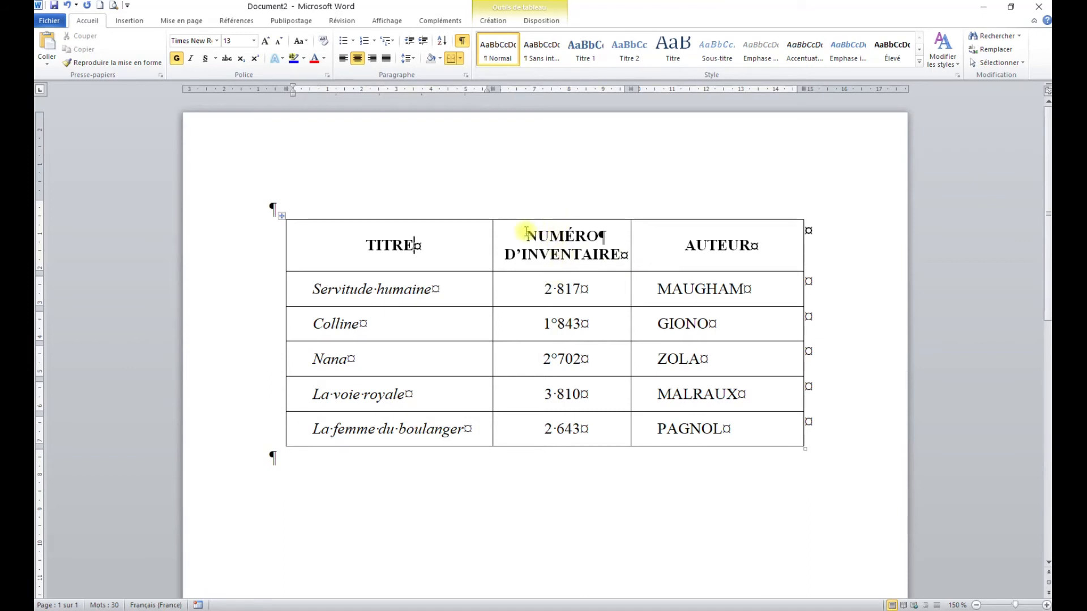
{"action": "left_click_drag", "start_coordinate": [527, 232], "coordinate": [608, 254]}
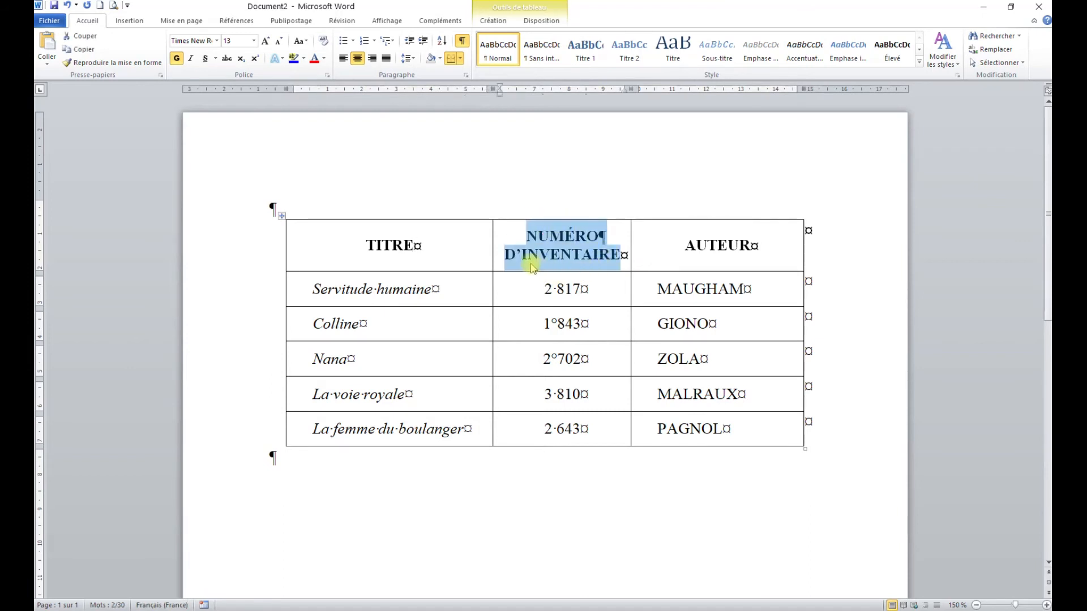
{"action": "left_click", "coordinate": [447, 250]}
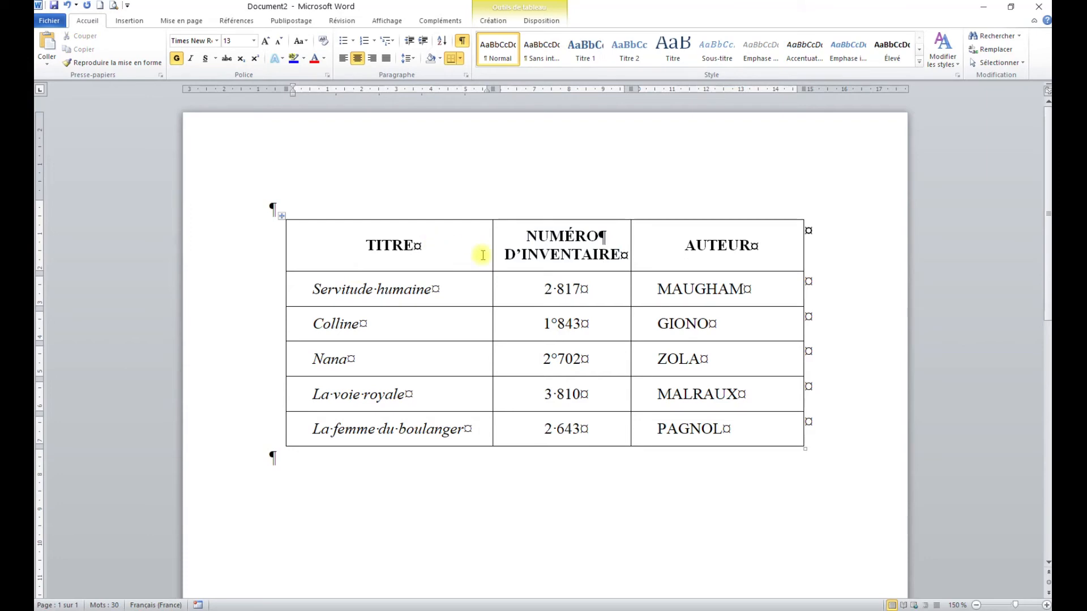
{"action": "left_click", "coordinate": [246, 247]}
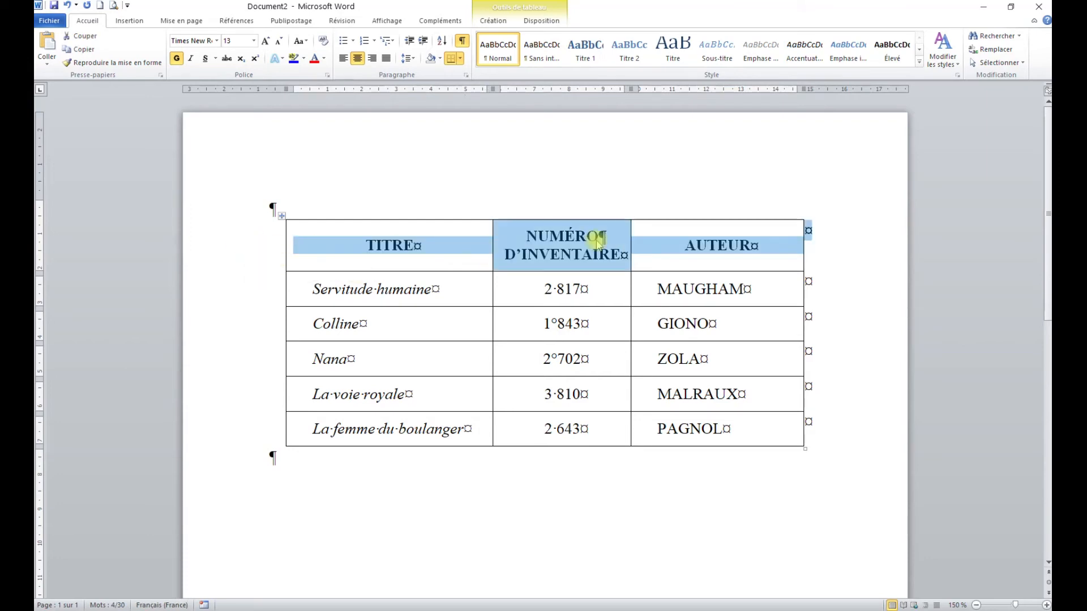
{"action": "left_click", "coordinate": [571, 241]}
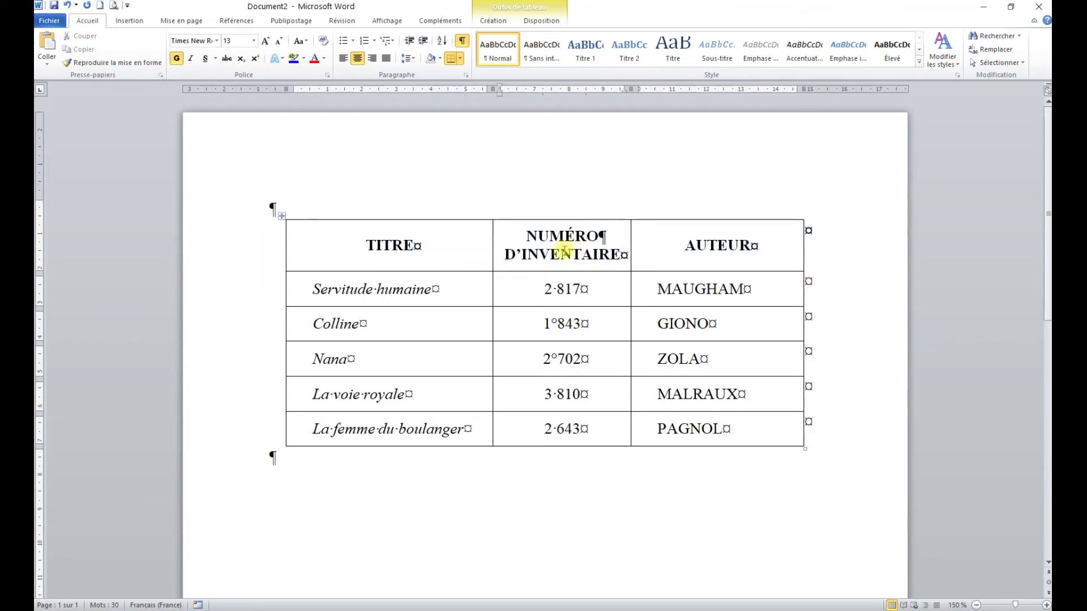
Step: Check the cell height of the table's header row
{"action": "left_click", "coordinate": [260, 243]}
{"action": "left_click", "coordinate": [542, 21]}
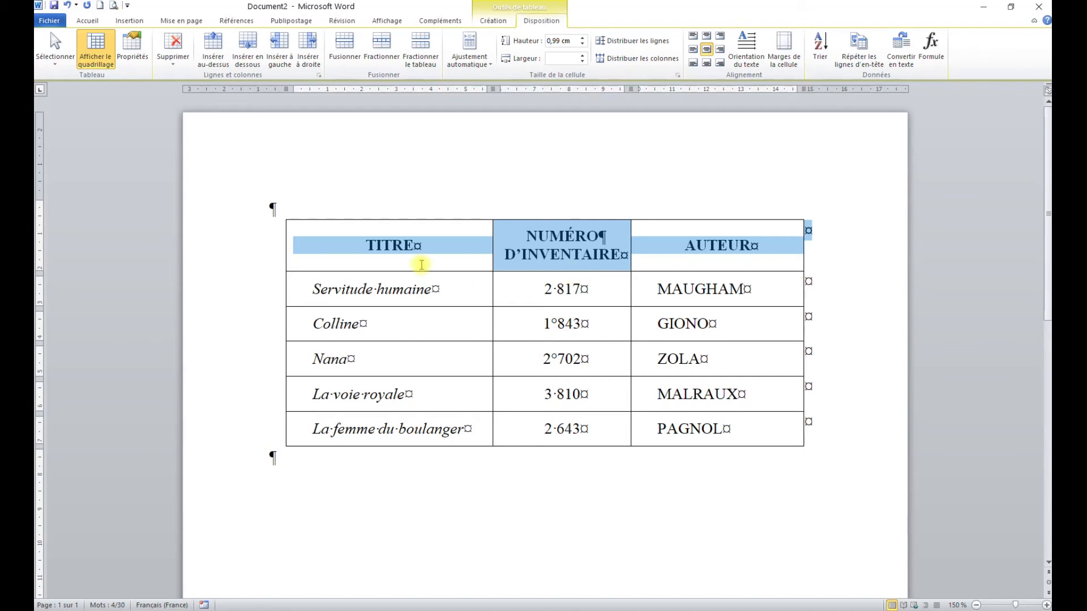
{"action": "left_click", "coordinate": [418, 245]}
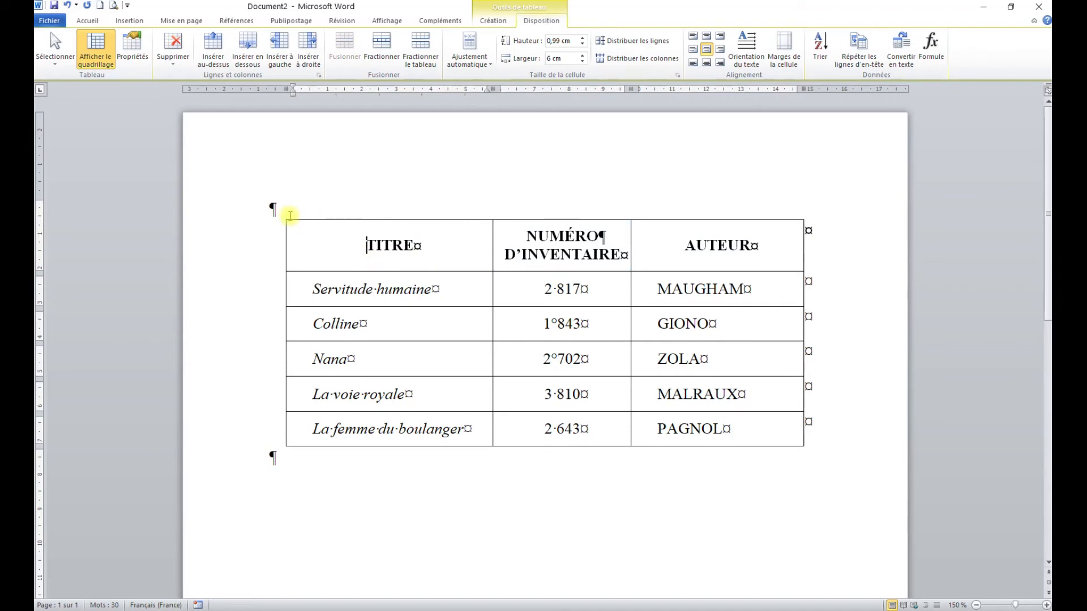
{"action": "left_click", "coordinate": [299, 232]}
{"action": "left_click_drag", "start_coordinate": [304, 239], "coordinate": [731, 427]}
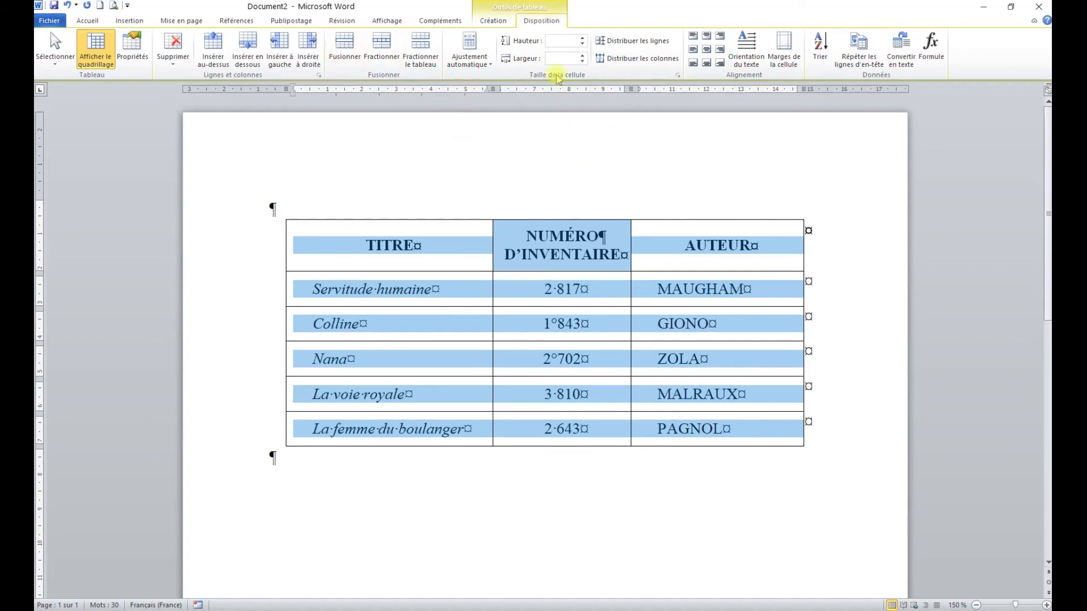
{"action": "left_click", "coordinate": [494, 21]}
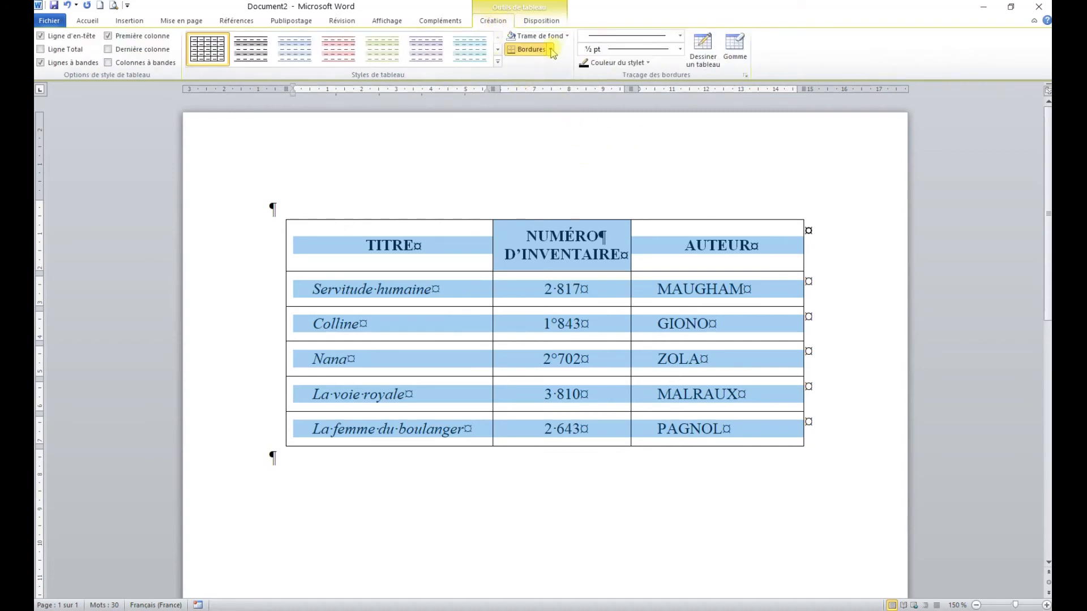
{"action": "left_click", "coordinate": [551, 50]}
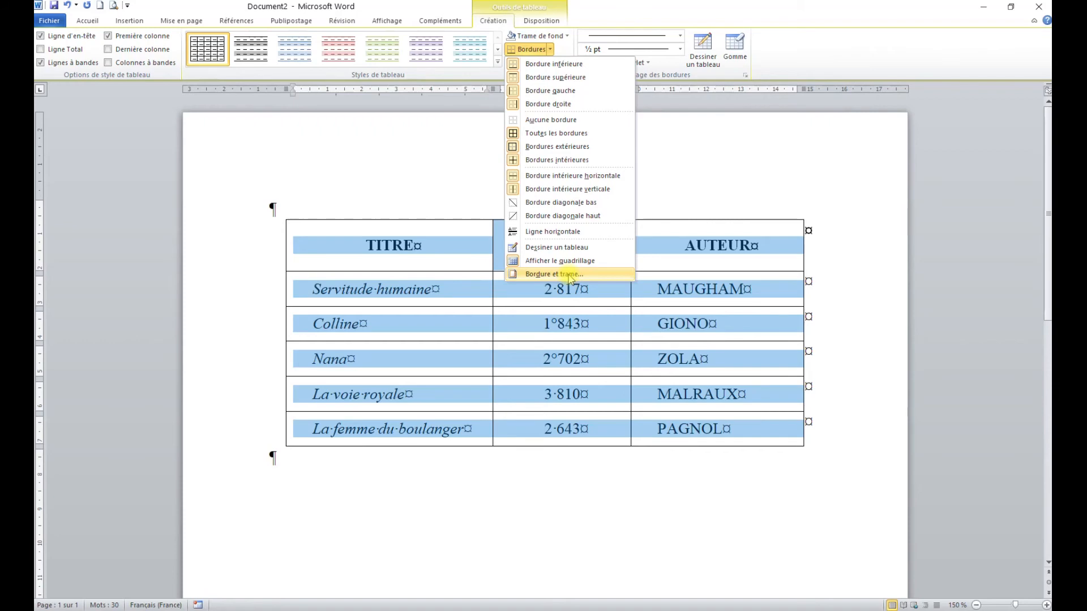
{"action": "left_click", "coordinate": [569, 276]}
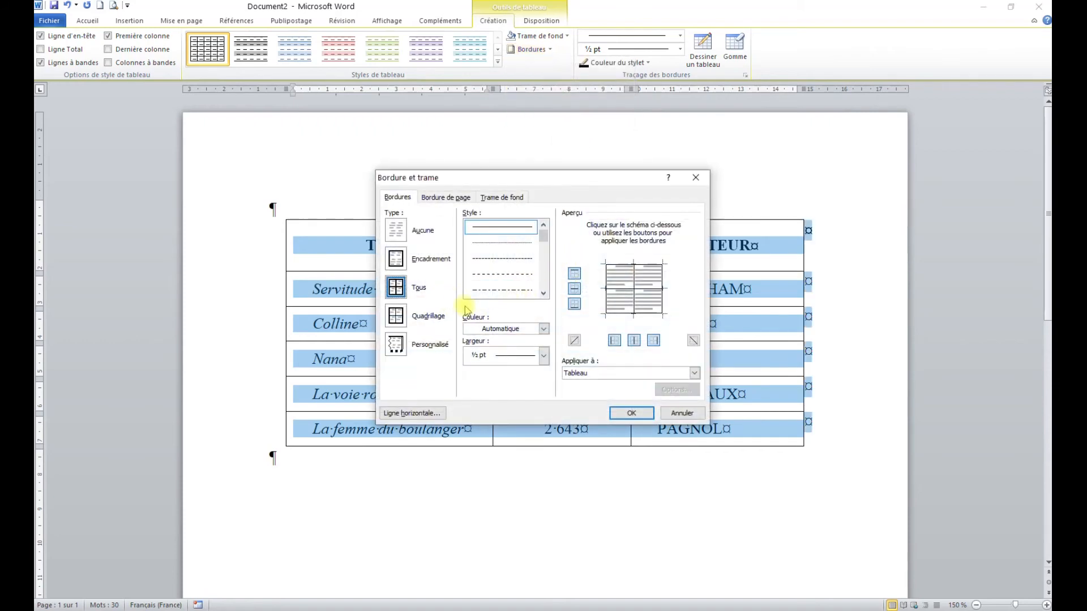
{"action": "left_click", "coordinate": [544, 280]}
{"action": "left_click", "coordinate": [513, 258]}
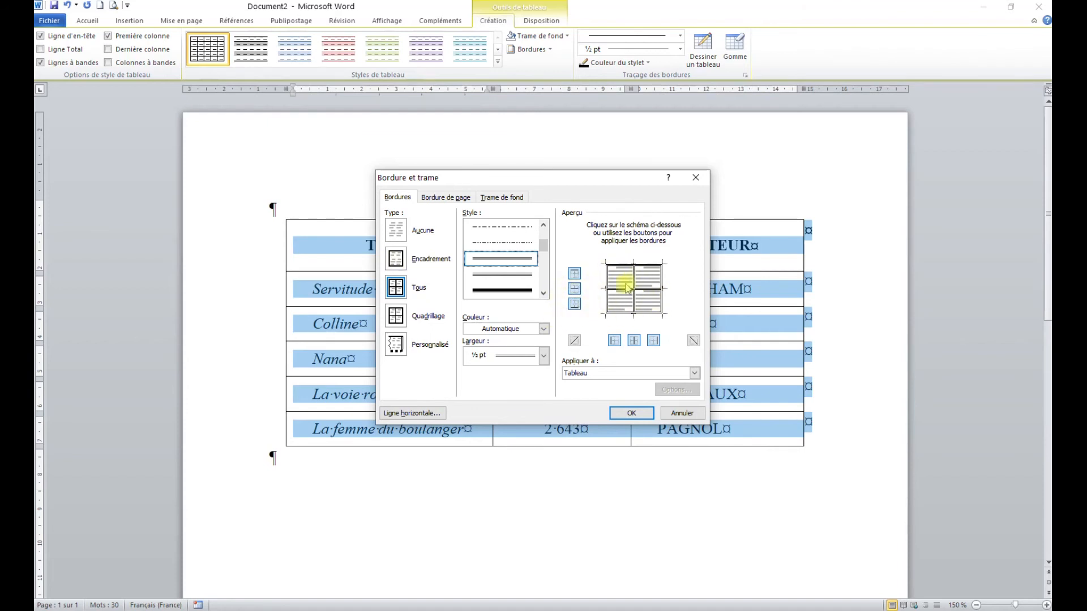
{"action": "left_click", "coordinate": [396, 260]}
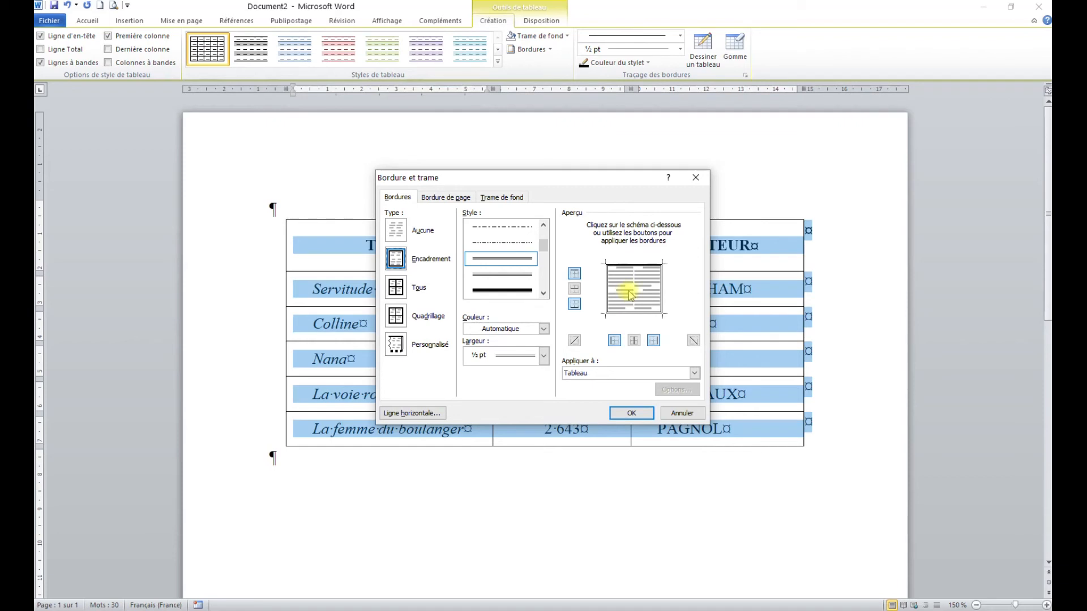
{"action": "left_click", "coordinate": [680, 413]}
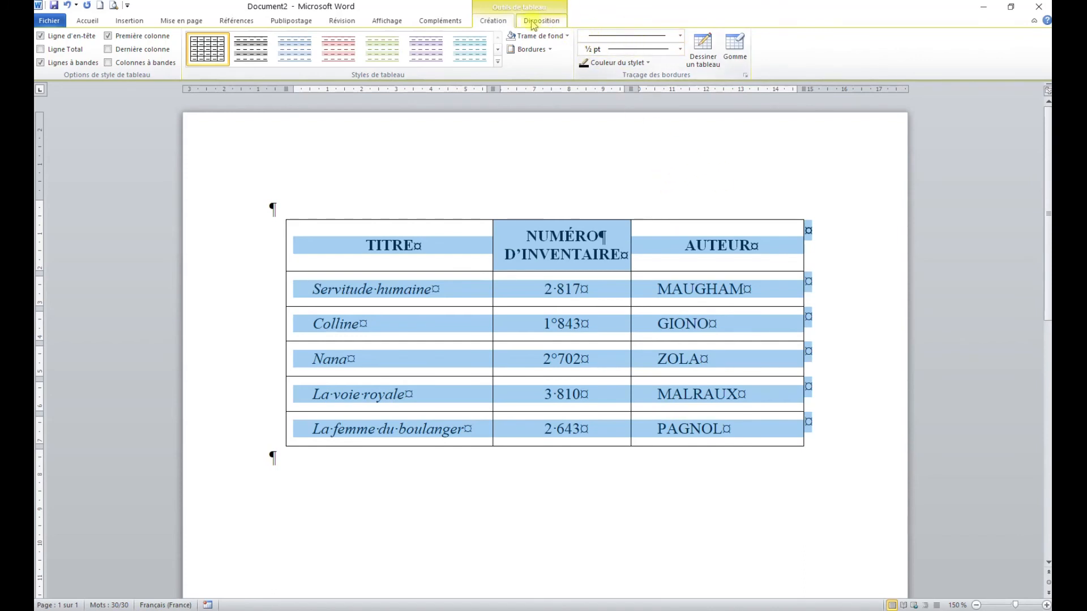
Step: Draw a red double-line border, 1 ½ pt wide, around the outside of the table
{"action": "left_click", "coordinate": [682, 39]}
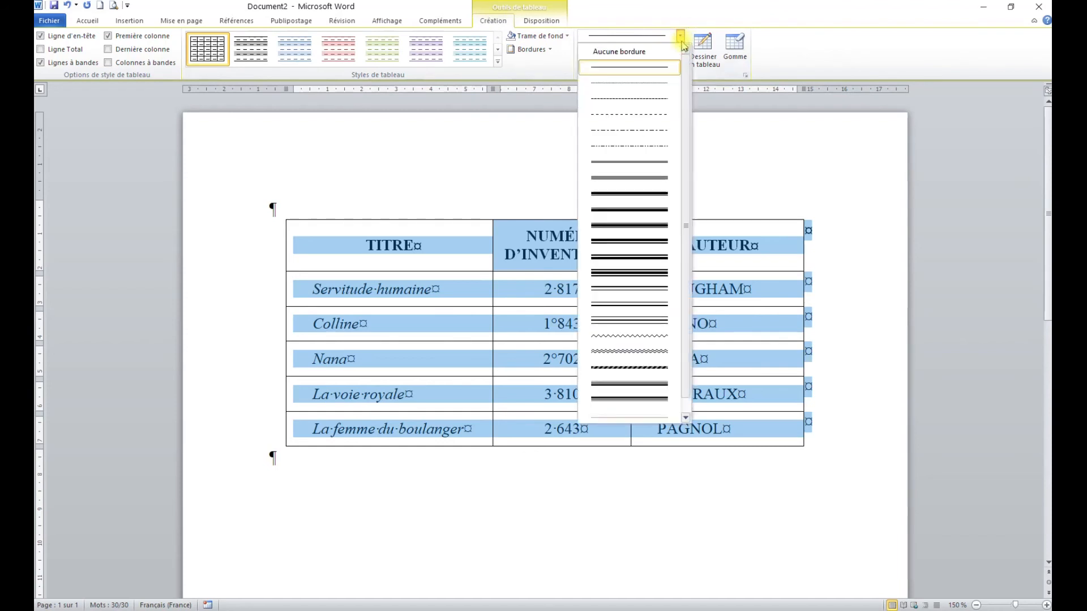
{"action": "left_click", "coordinate": [642, 160]}
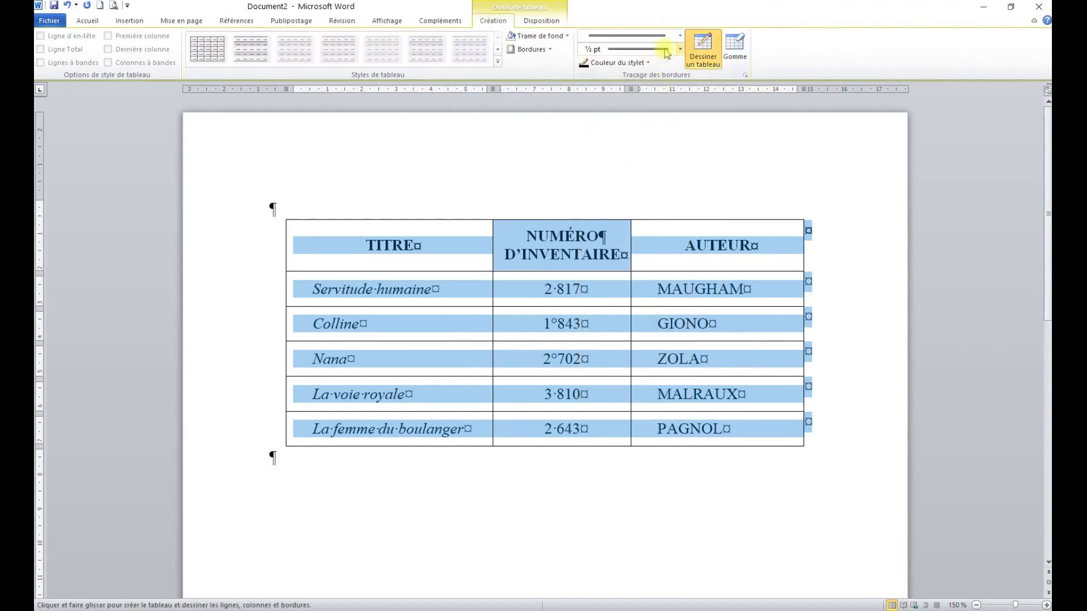
{"action": "left_click", "coordinate": [666, 51]}
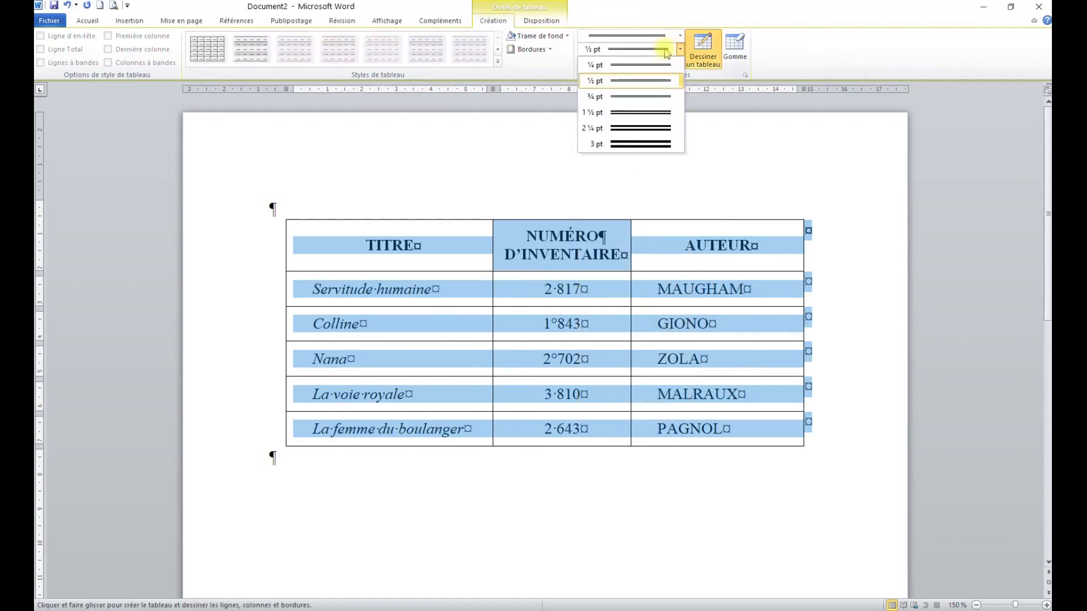
{"action": "left_click", "coordinate": [639, 112]}
{"action": "left_click", "coordinate": [650, 62]}
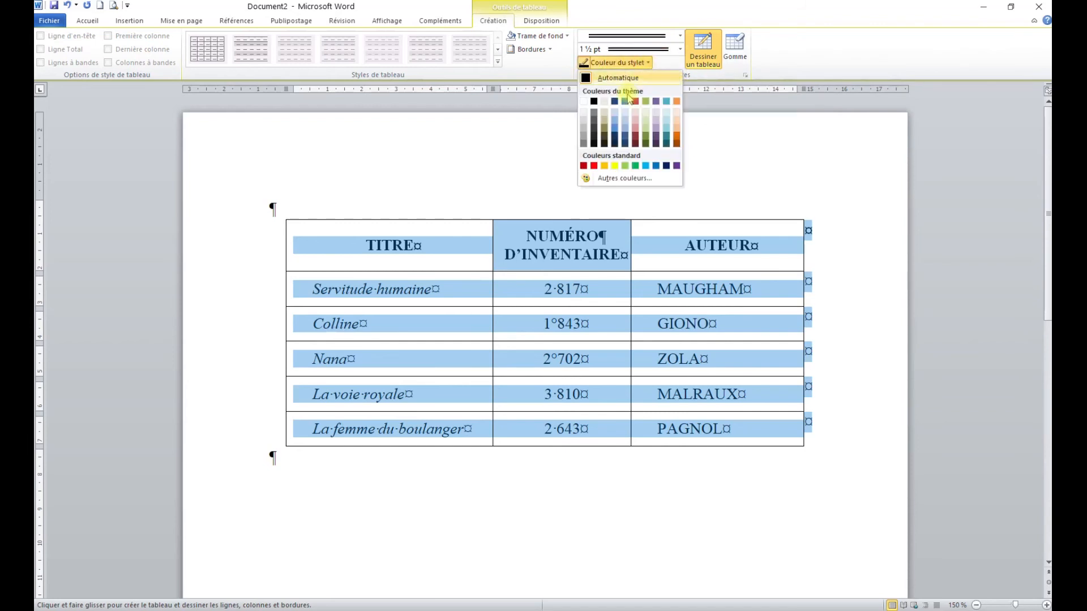
{"action": "left_click", "coordinate": [593, 166]}
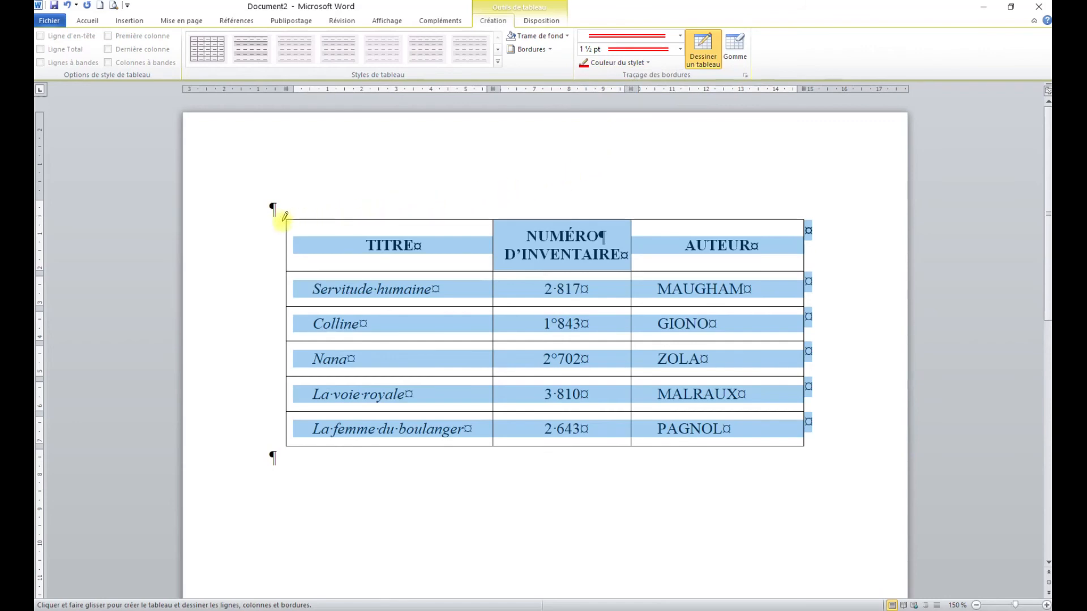
{"action": "mouse_move", "coordinate": [287, 221]}
{"action": "left_mouse_down"}
{"action": "mouse_move", "coordinate": [819, 221]}
{"action": "mouse_move", "coordinate": [806, 224]}
{"action": "mouse_move", "coordinate": [819, 438]}
{"action": "mouse_move", "coordinate": [805, 449]}
{"action": "mouse_move", "coordinate": [516, 453]}
{"action": "mouse_move", "coordinate": [277, 444]}
{"action": "mouse_move", "coordinate": [284, 450]}
{"action": "mouse_move", "coordinate": [285, 214]}
{"action": "left_mouse_up"}
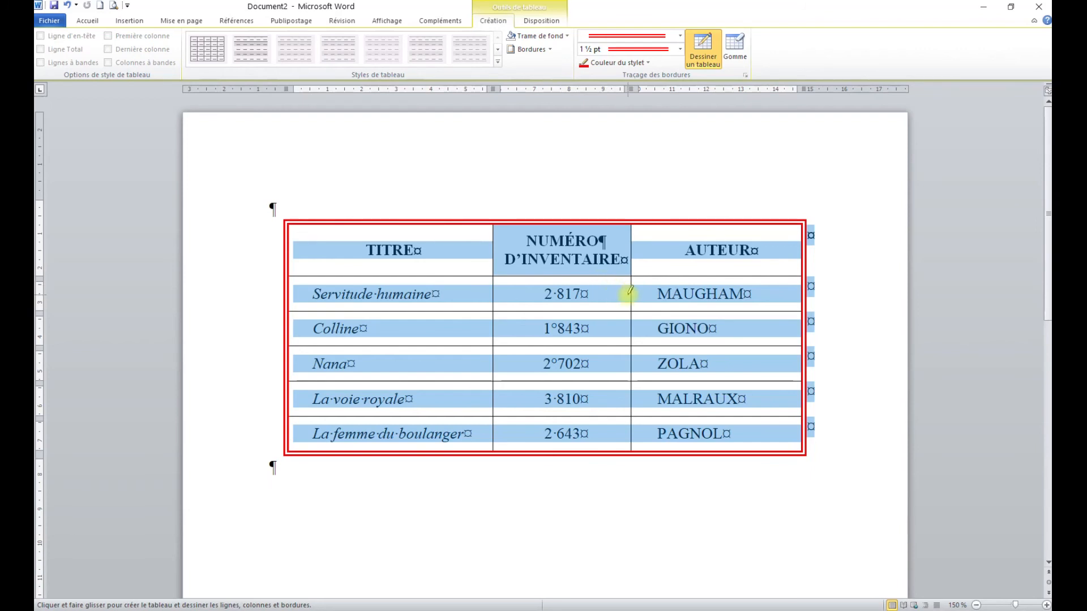
{"action": "key", "text": "Escape"}
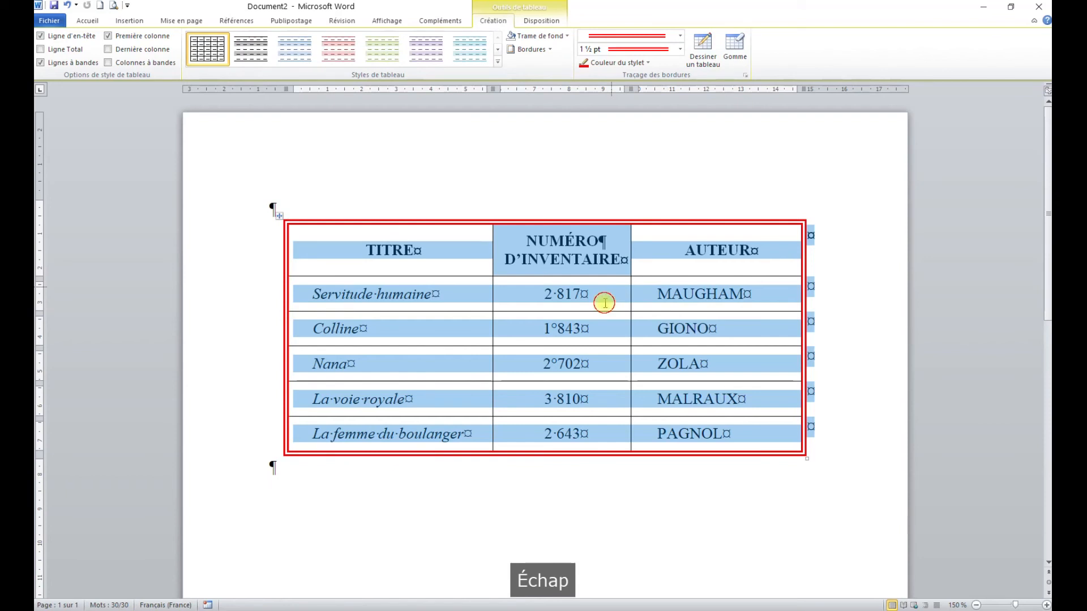
{"action": "left_click", "coordinate": [605, 306]}
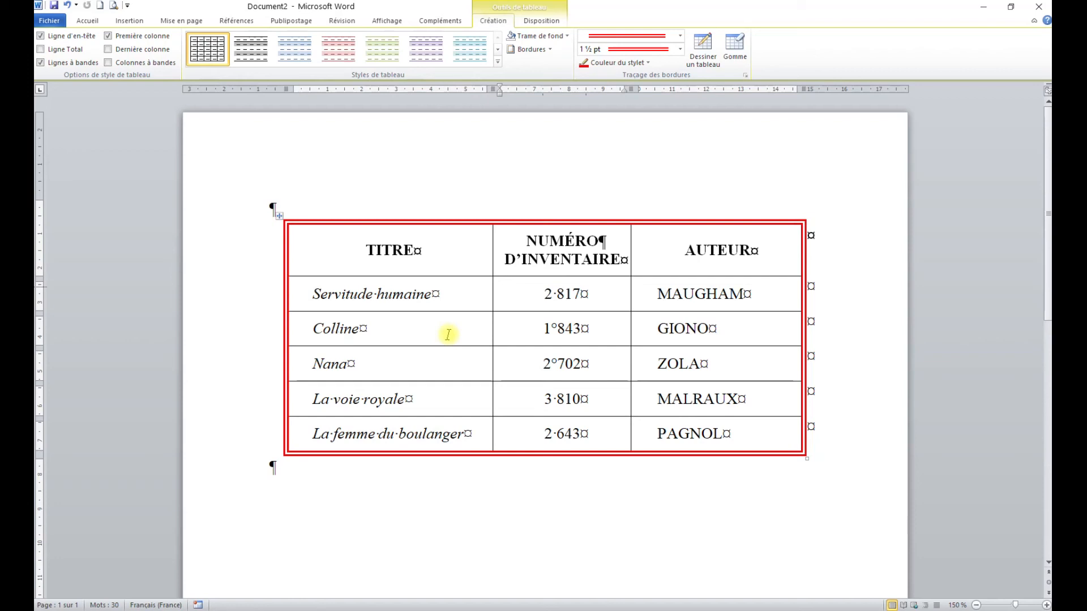
Step: Duplicate the whole table below the original, leaving an empty paragraph between them
{"action": "left_click", "coordinate": [281, 216]}
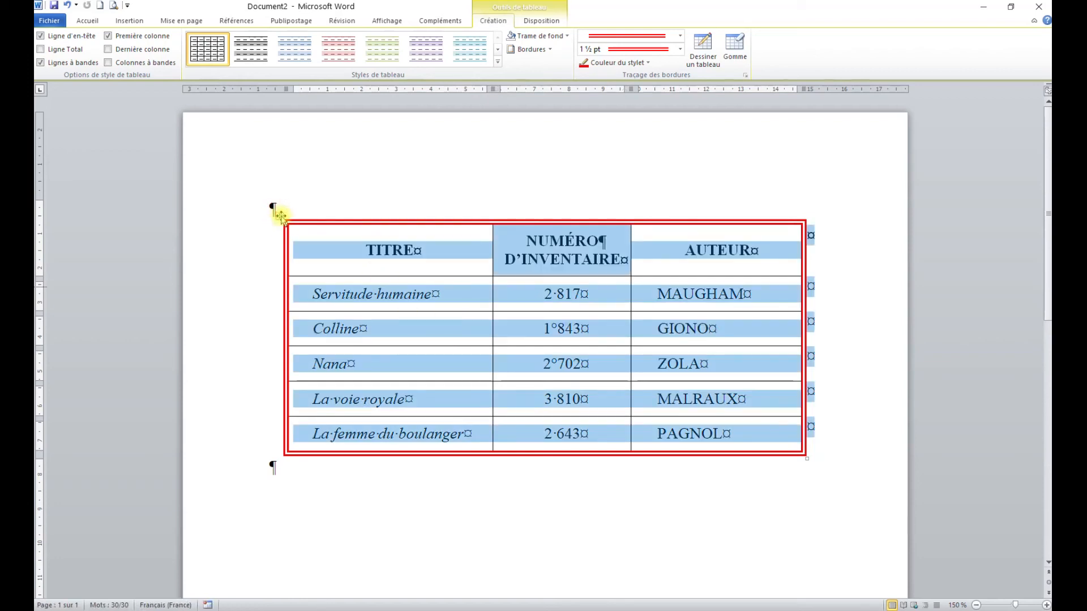
{"action": "key", "text": "ctrl+c"}
{"action": "left_click", "coordinate": [345, 470]}
{"action": "key", "text": "Return"}
{"action": "key", "text": "ctrl+v"}
{"action": "left_click", "coordinate": [434, 419]}
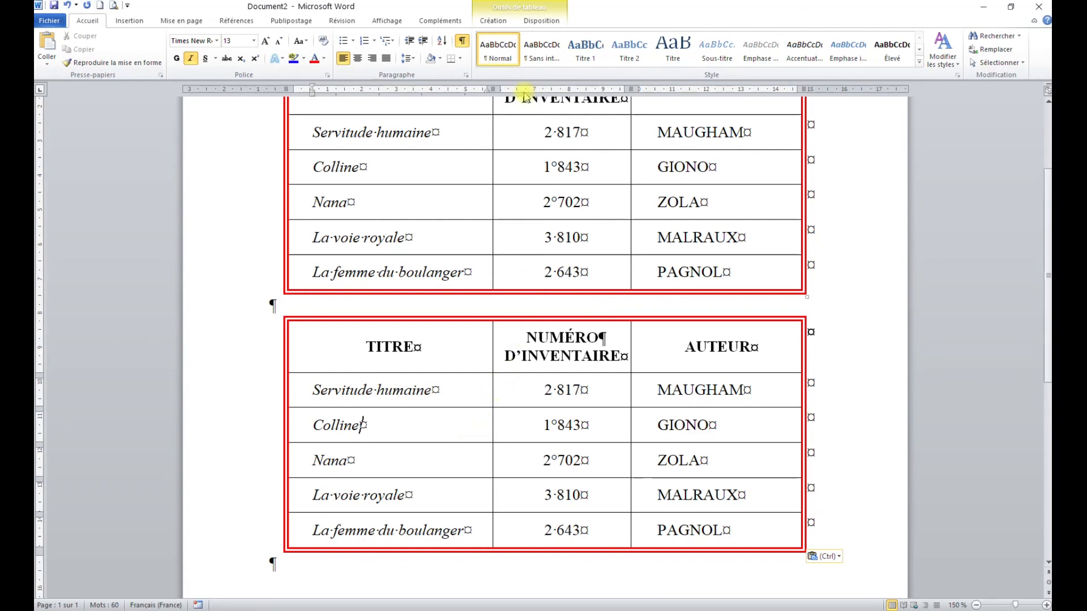
{"action": "left_click", "coordinate": [493, 20]}
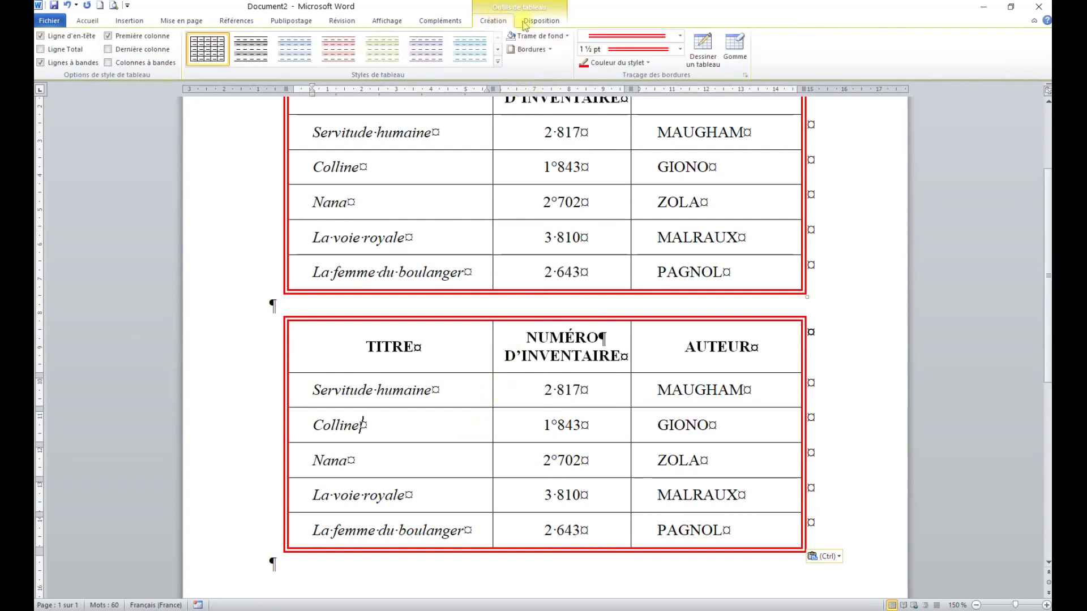
{"action": "left_click", "coordinate": [544, 36]}
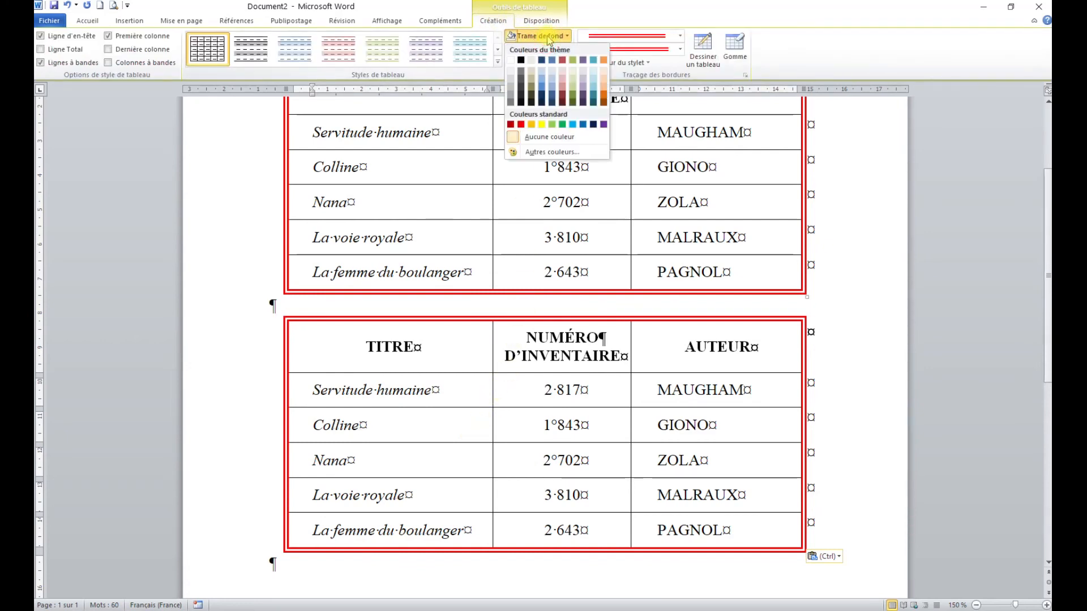
{"action": "double_click", "coordinate": [658, 11]}
{"action": "double_click", "coordinate": [813, 13]}
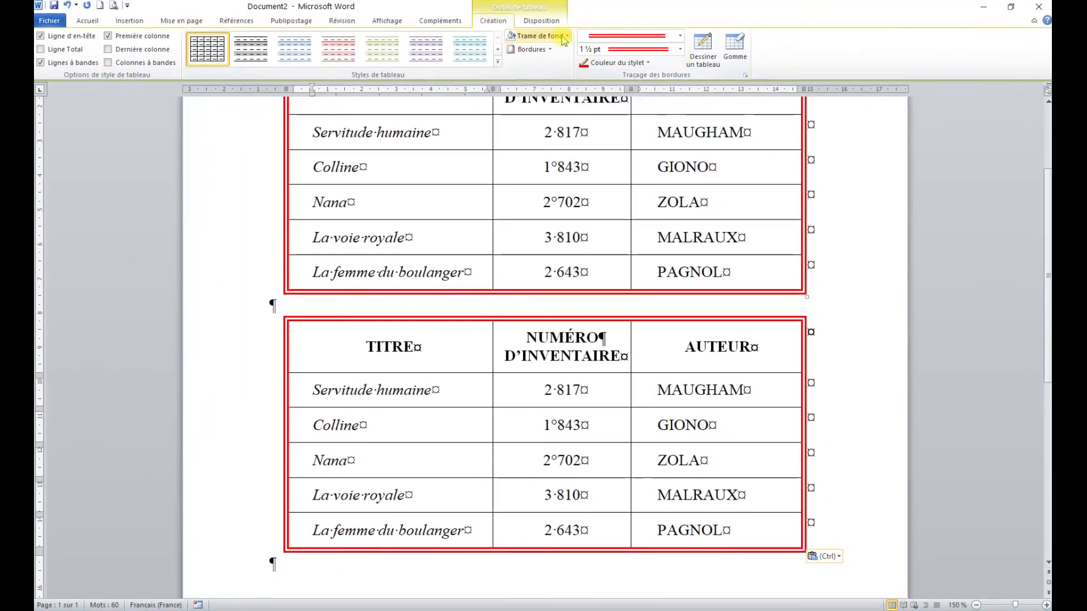
Step: Sort the second table by AUTEUR as text in ascending order, with the header row excluded from the sort
{"action": "left_click", "coordinate": [547, 23]}
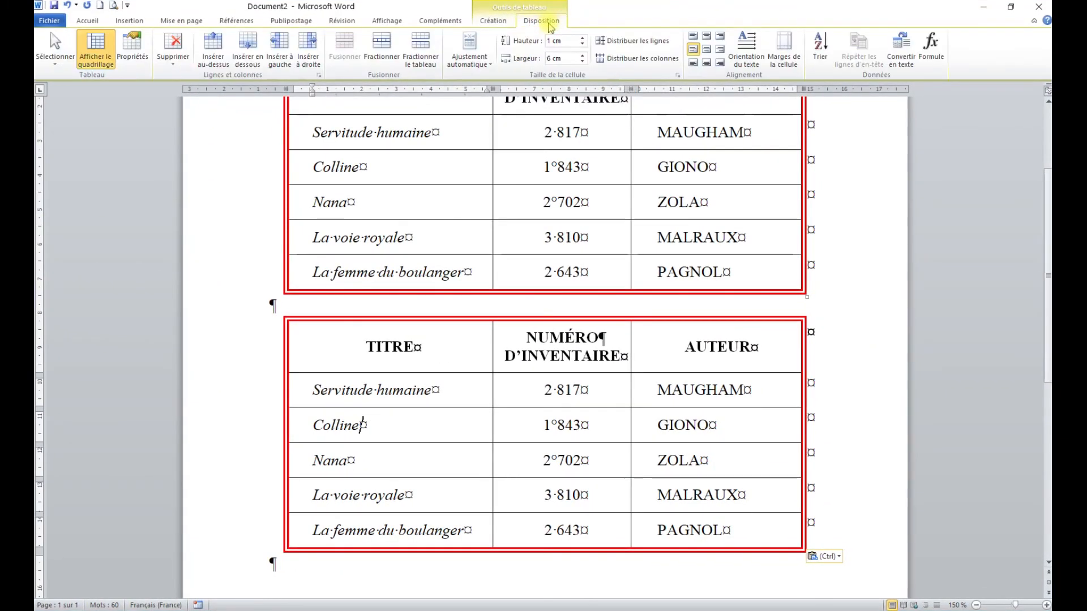
{"action": "left_click", "coordinate": [820, 48]}
{"action": "left_click_drag", "start_coordinate": [582, 202], "coordinate": [530, 121]}
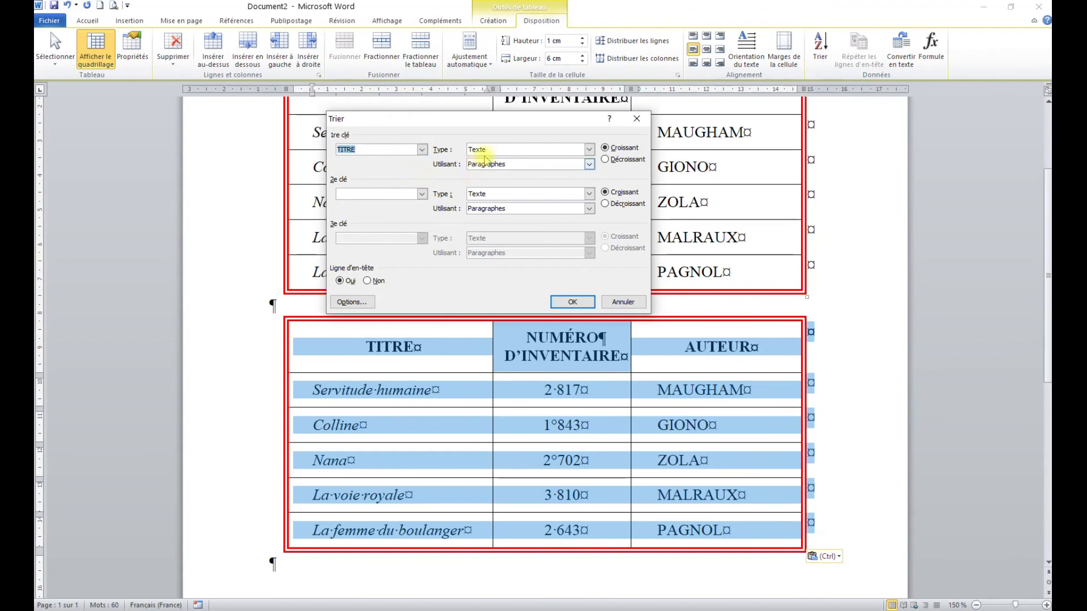
{"action": "left_click", "coordinate": [423, 149]}
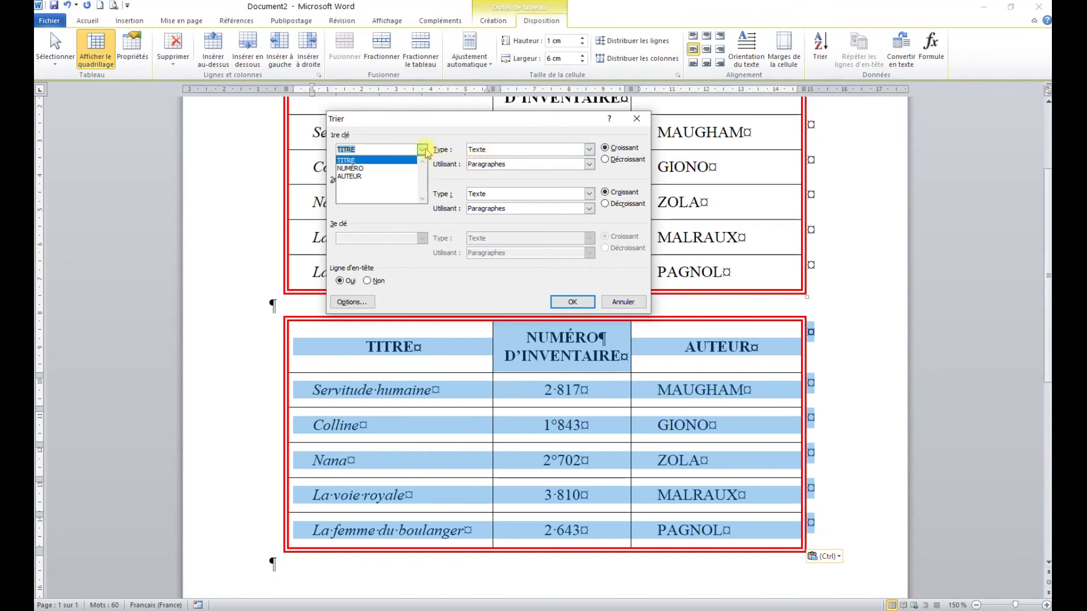
{"action": "left_click", "coordinate": [365, 177]}
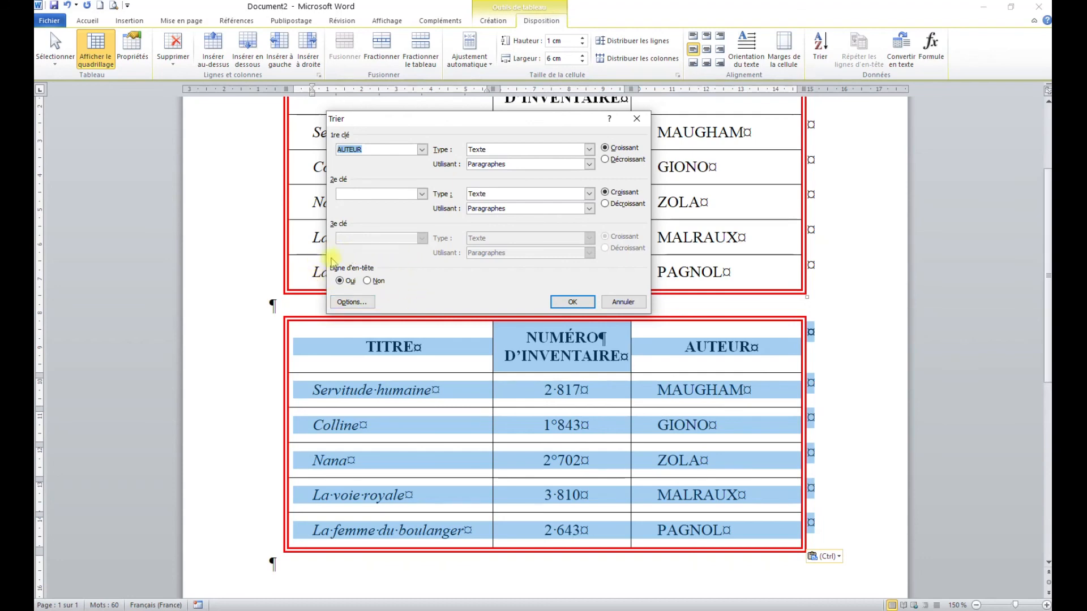
{"action": "left_click", "coordinate": [572, 303]}
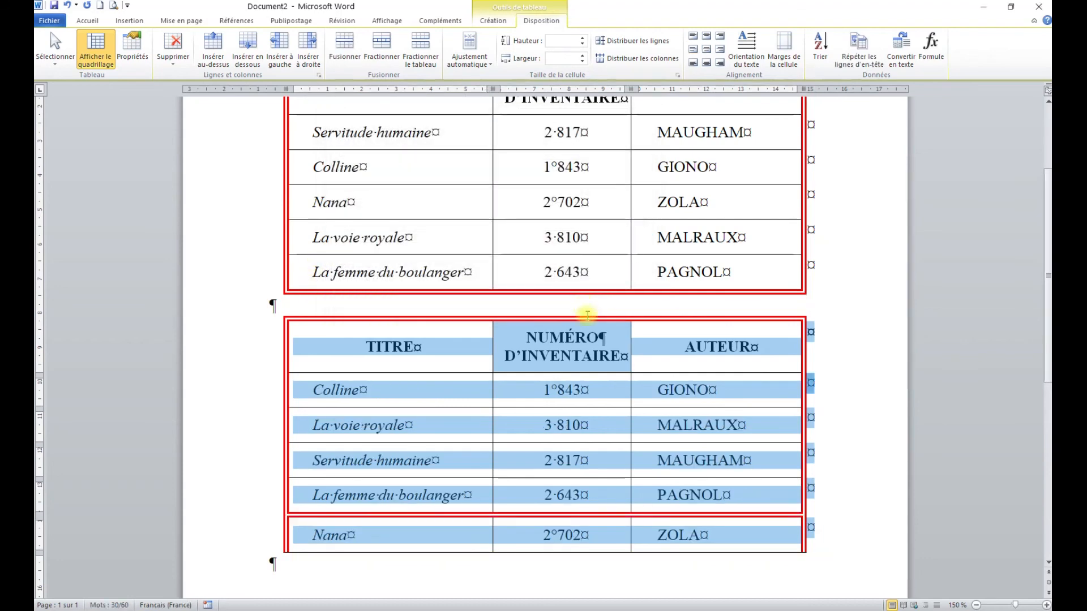
{"action": "left_click", "coordinate": [609, 421]}
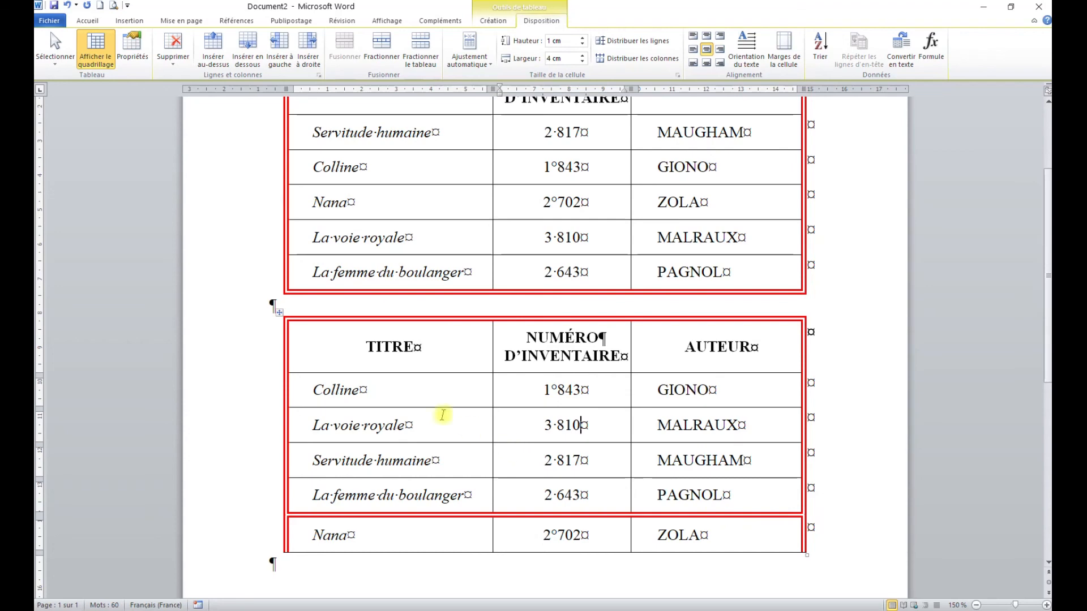
{"action": "left_click_drag", "start_coordinate": [350, 387], "coordinate": [743, 528]}
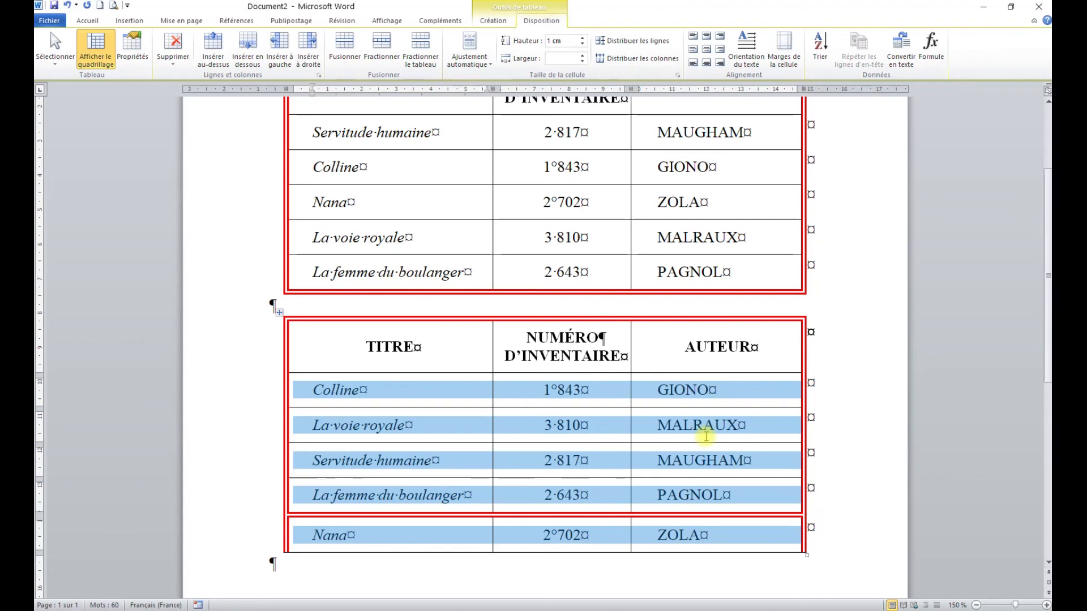
{"action": "left_click", "coordinate": [705, 436]}
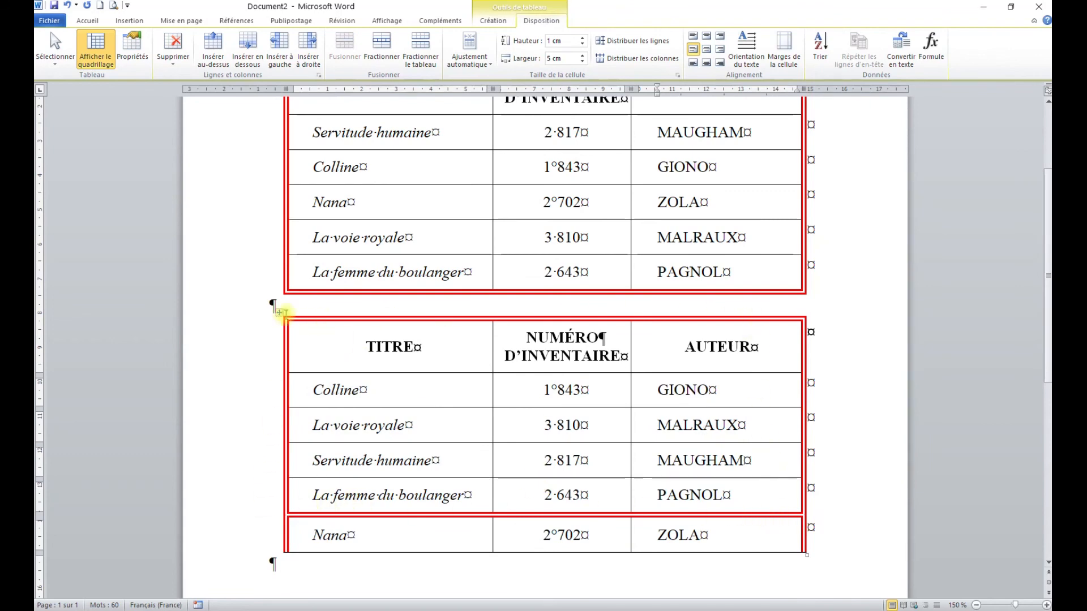
{"action": "left_click", "coordinate": [600, 390]}
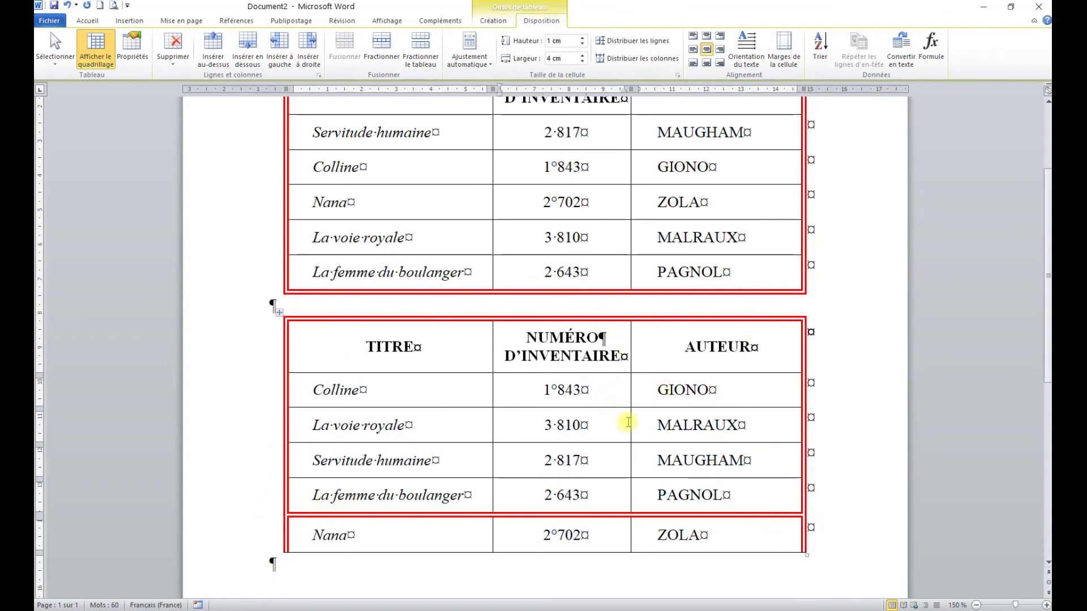